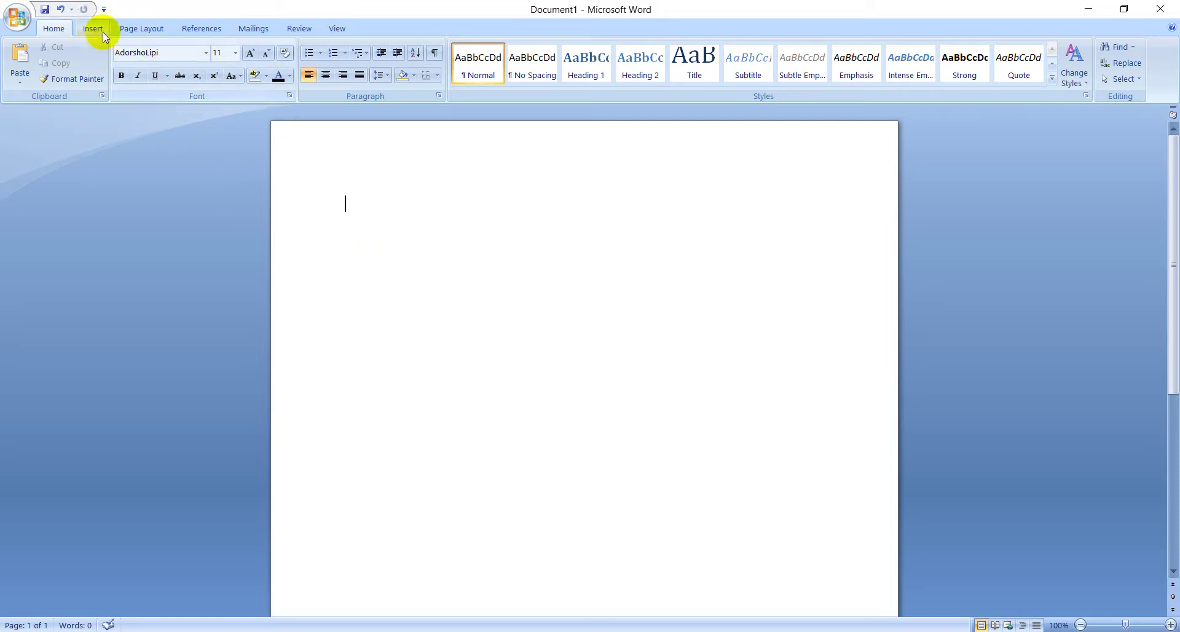
Open the SmartArt graphic chooser and look through its layout categories from List to Pyramid.
click(93, 28)
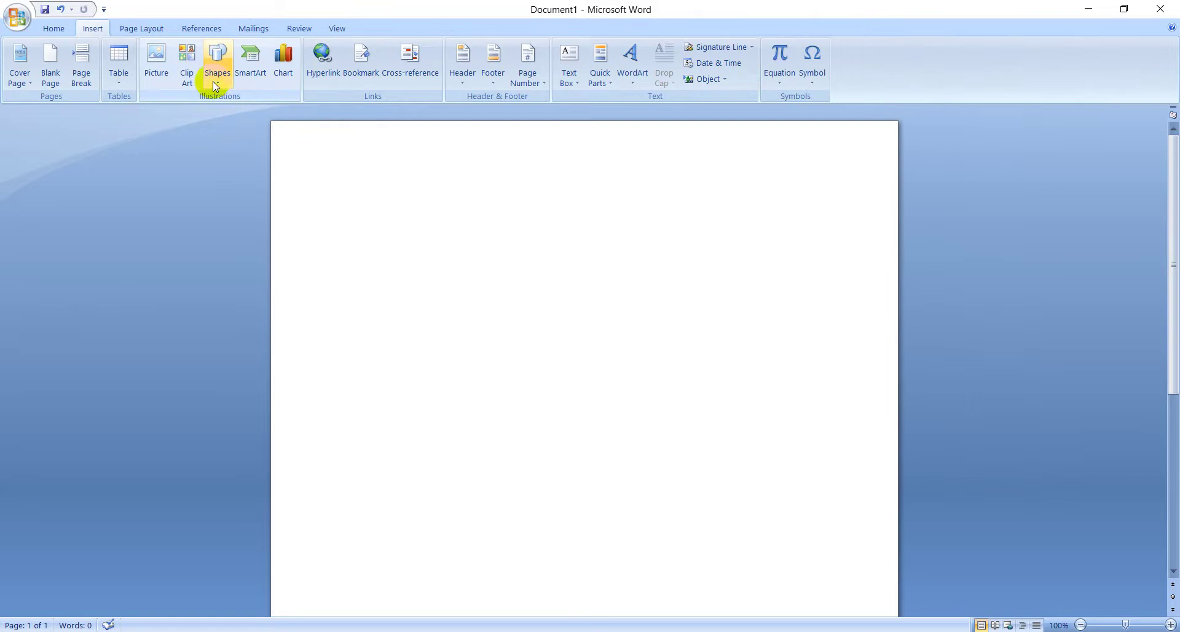
click(250, 65)
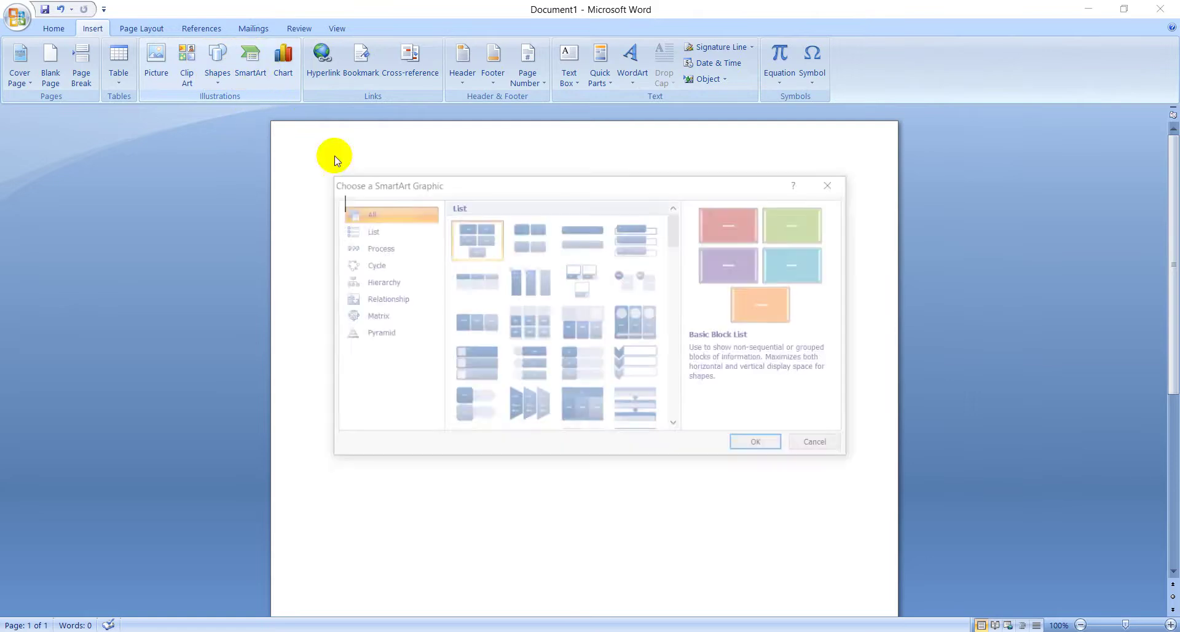
scroll(497, 397, down, 10)
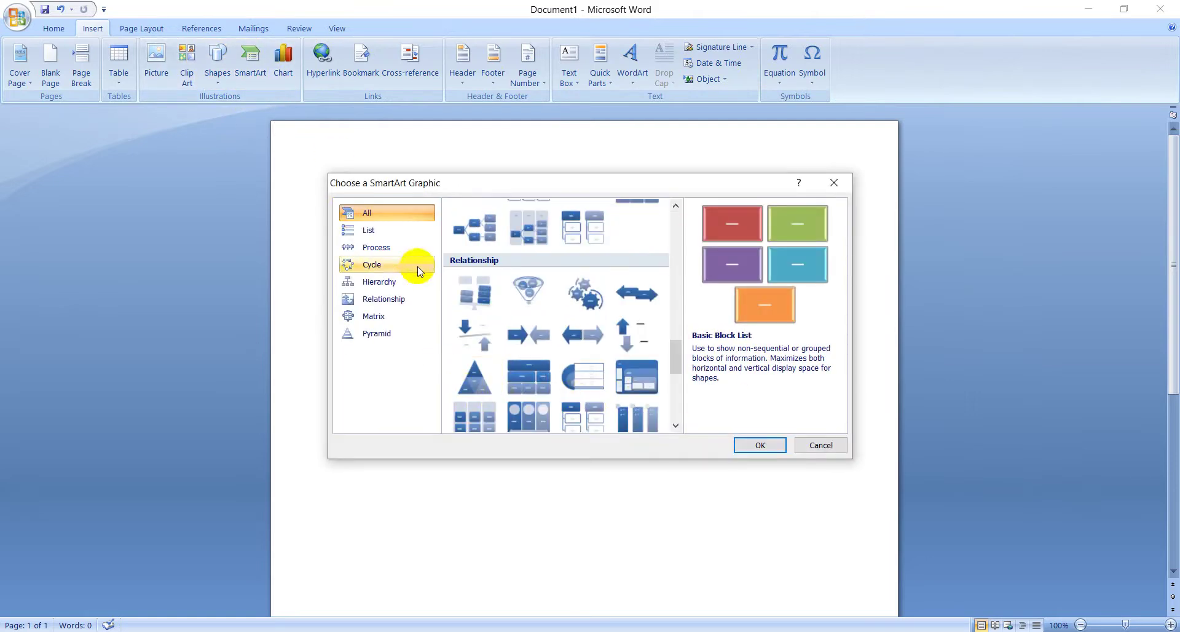
scroll(467, 289, up, 10)
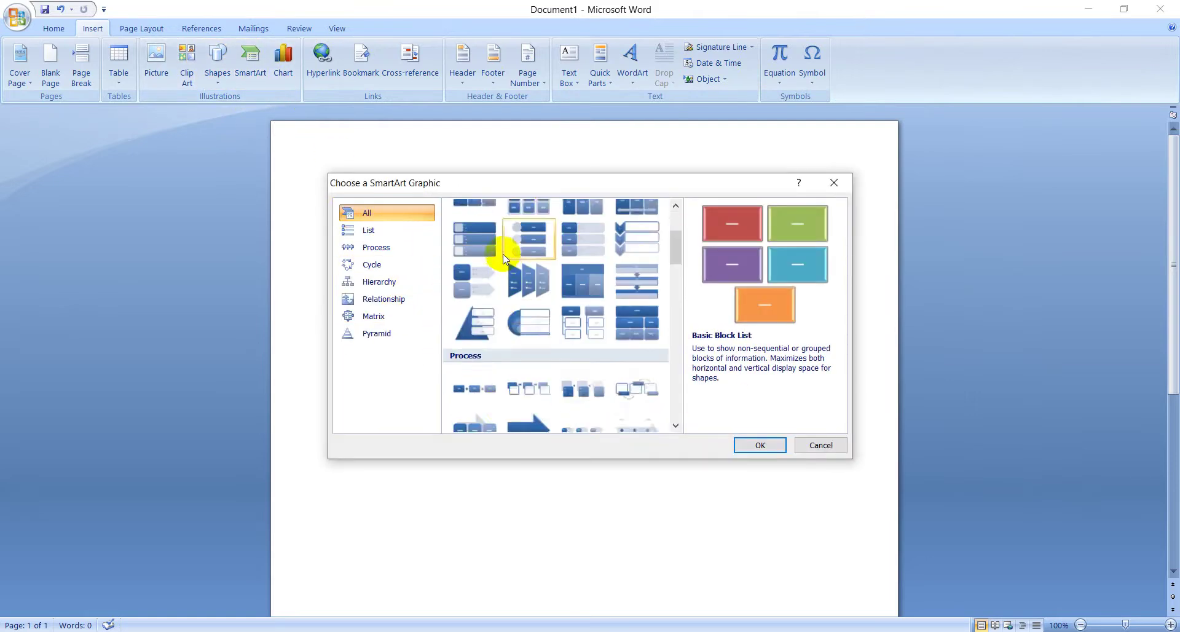
drag(480, 188, 505, 187)
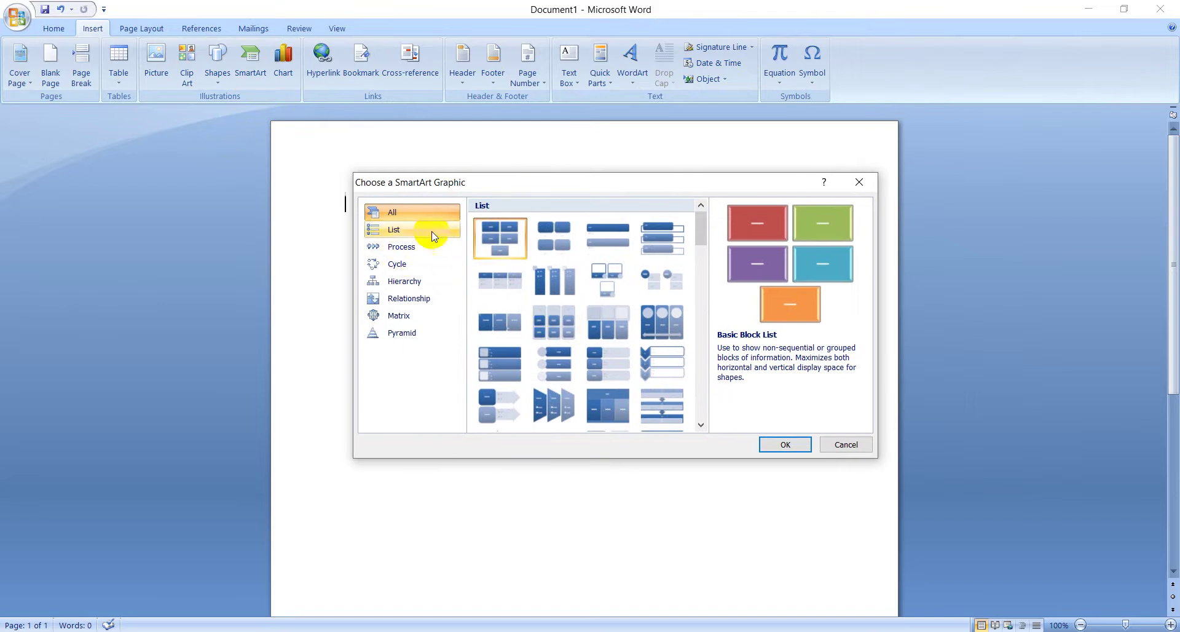
click(405, 229)
click(403, 247)
click(398, 264)
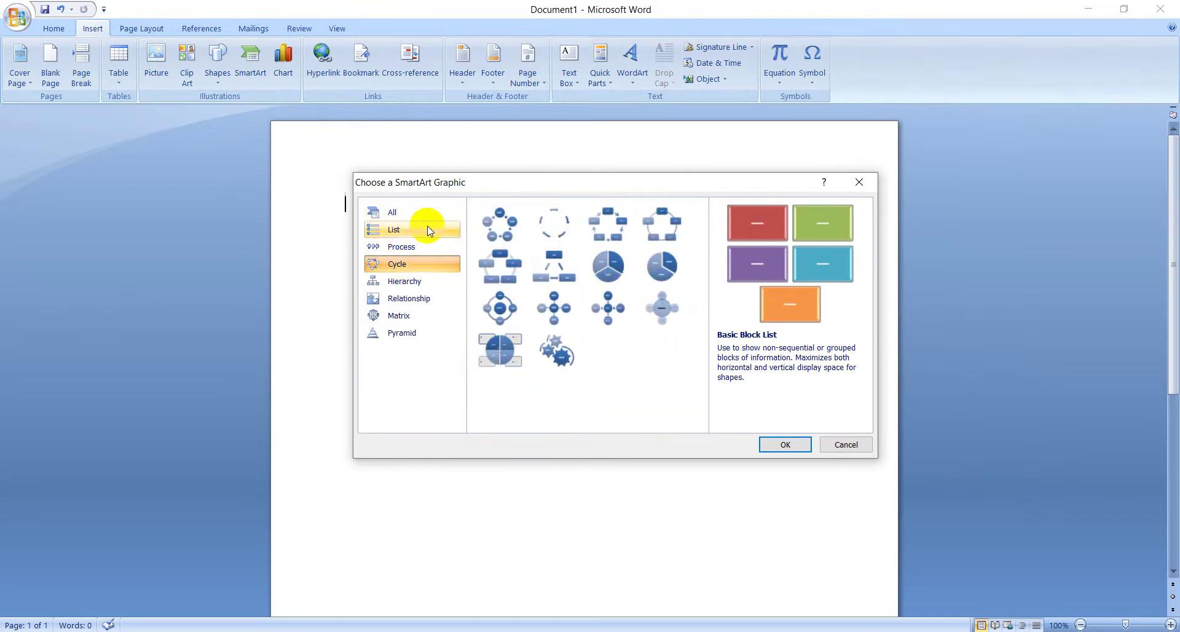
click(409, 282)
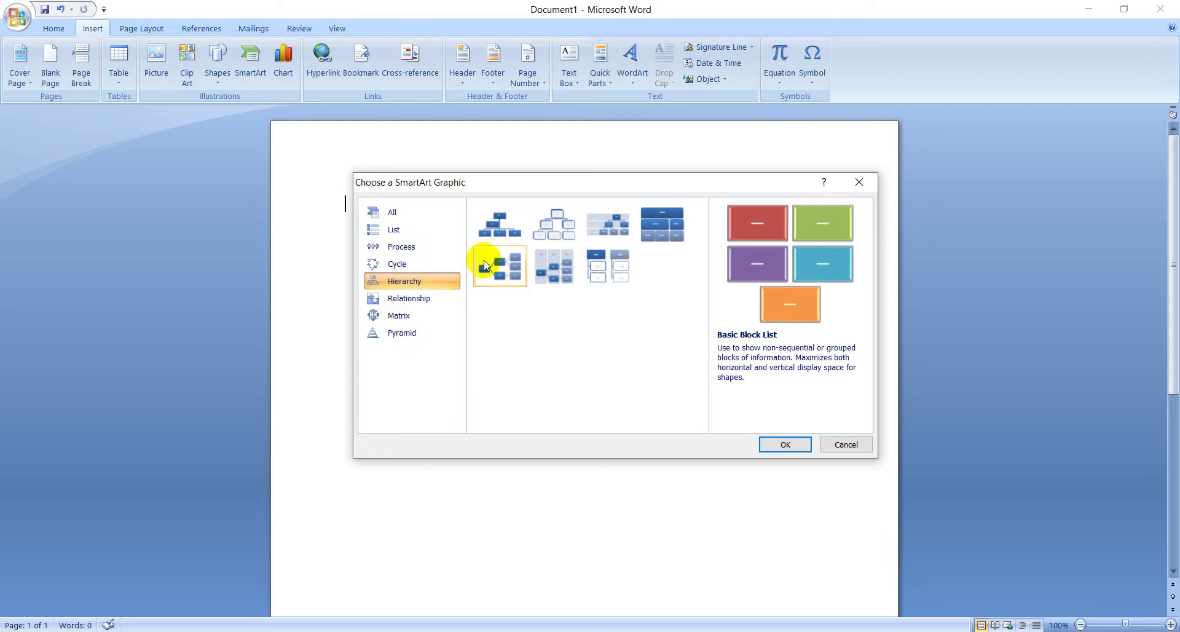
click(408, 300)
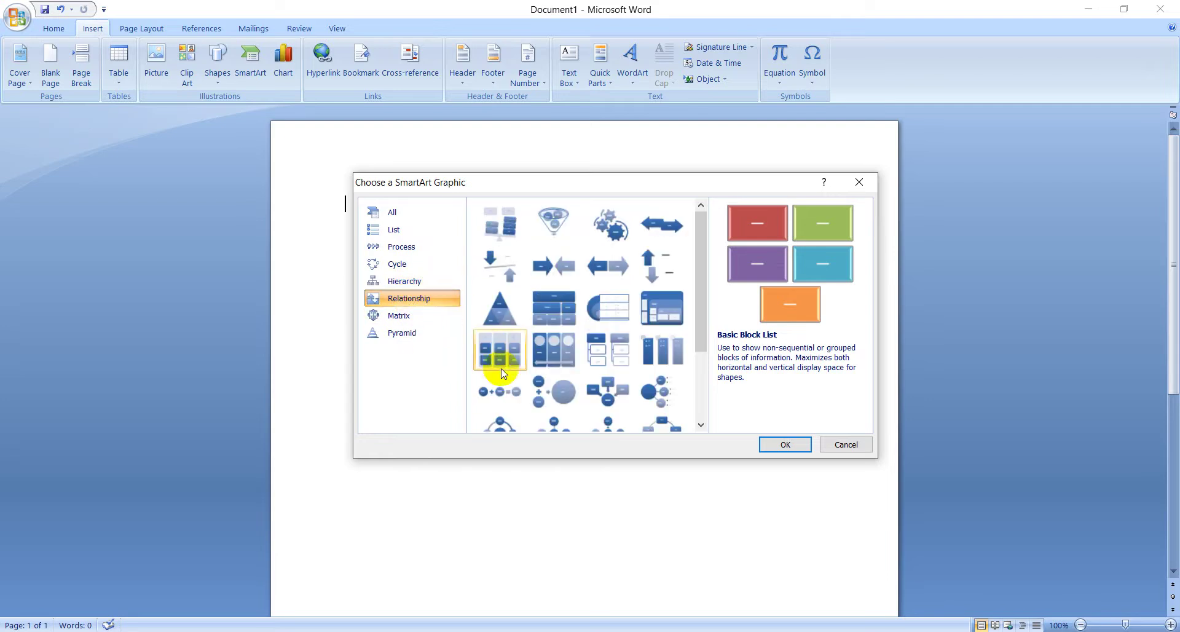
click(413, 317)
click(416, 338)
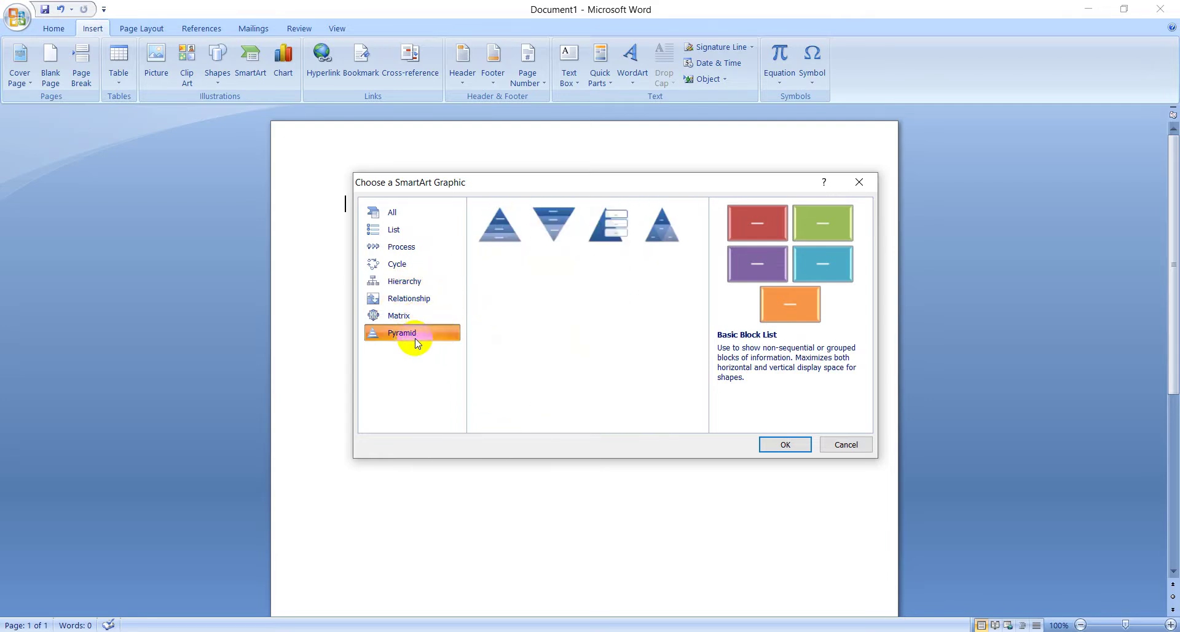
Insert a Basic Block List SmartArt graphic into the blank document.
click(383, 211)
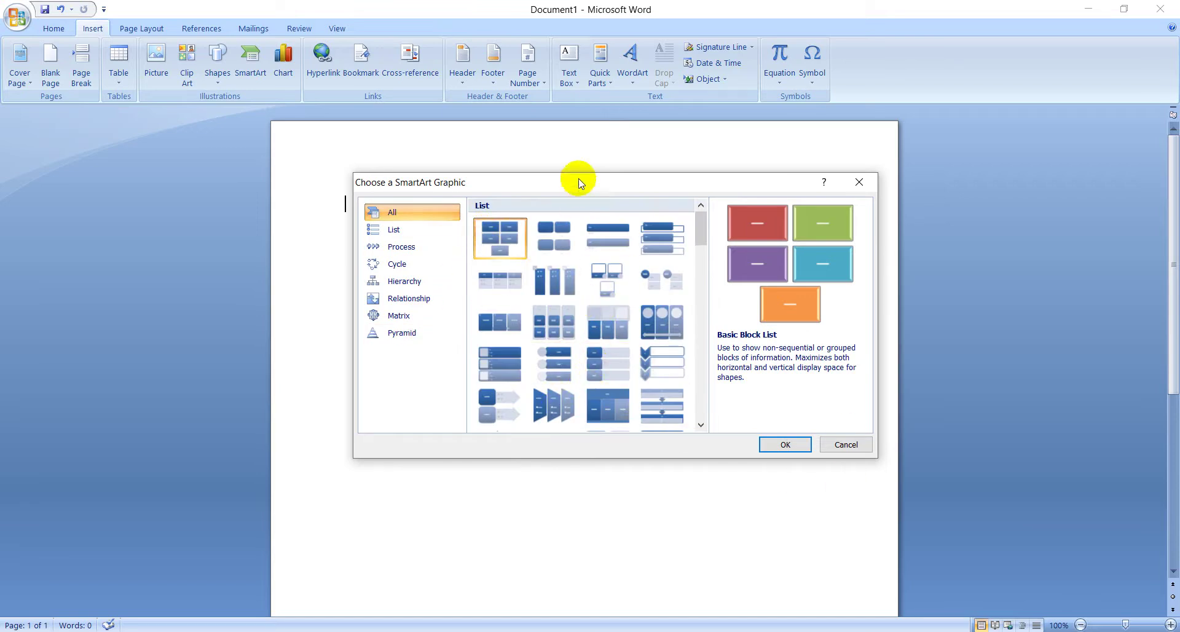
drag(581, 182, 562, 185)
click(765, 448)
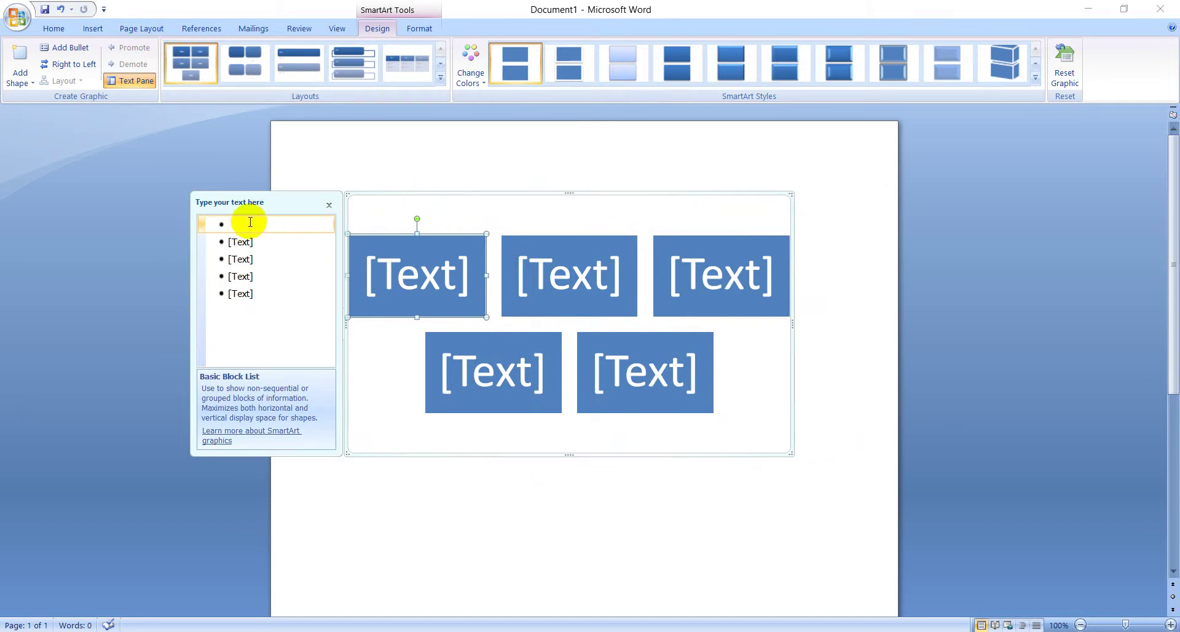
Fill the first three blocks of the SmartArt graphic with one person's first name each.
text(Sakib)
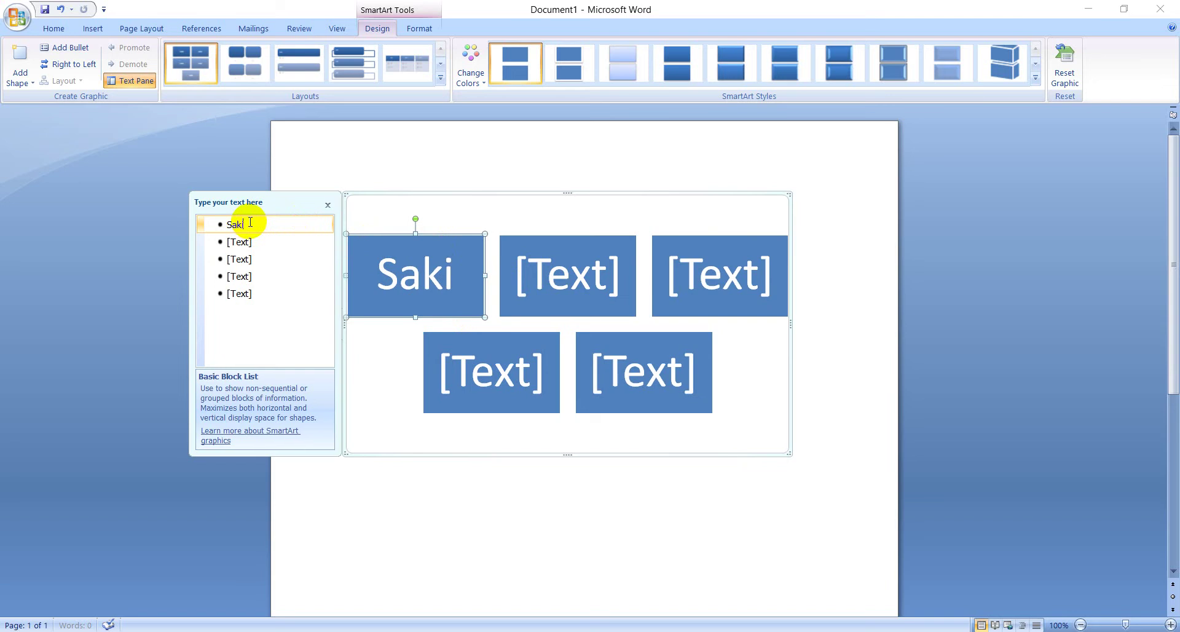
click(248, 243)
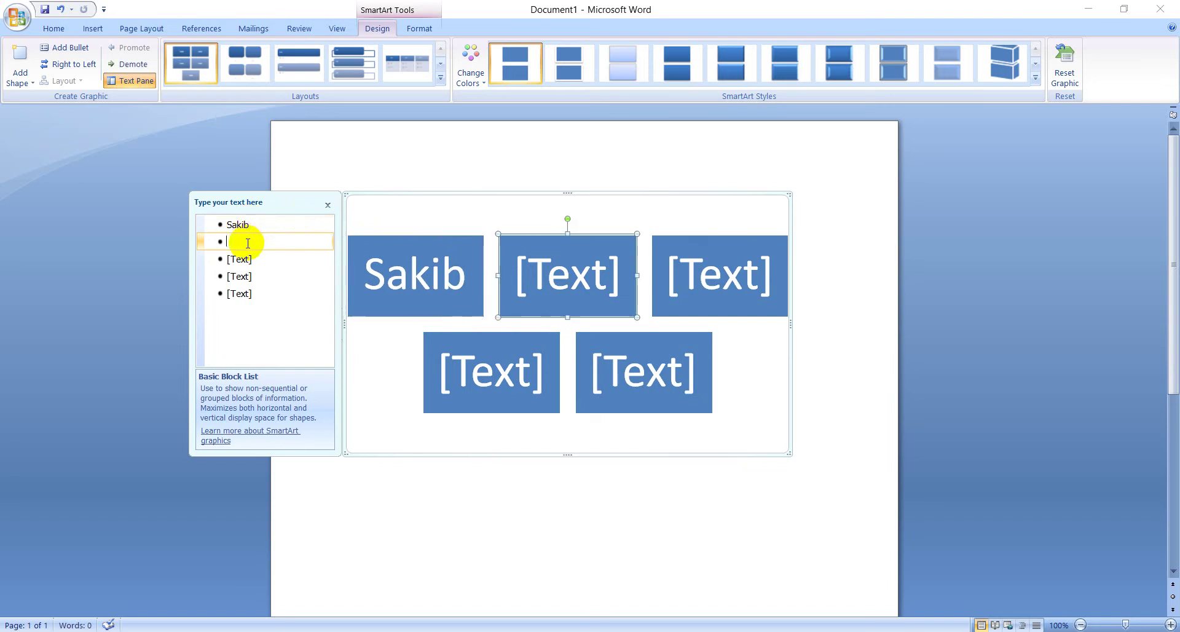
text(Sabbir)
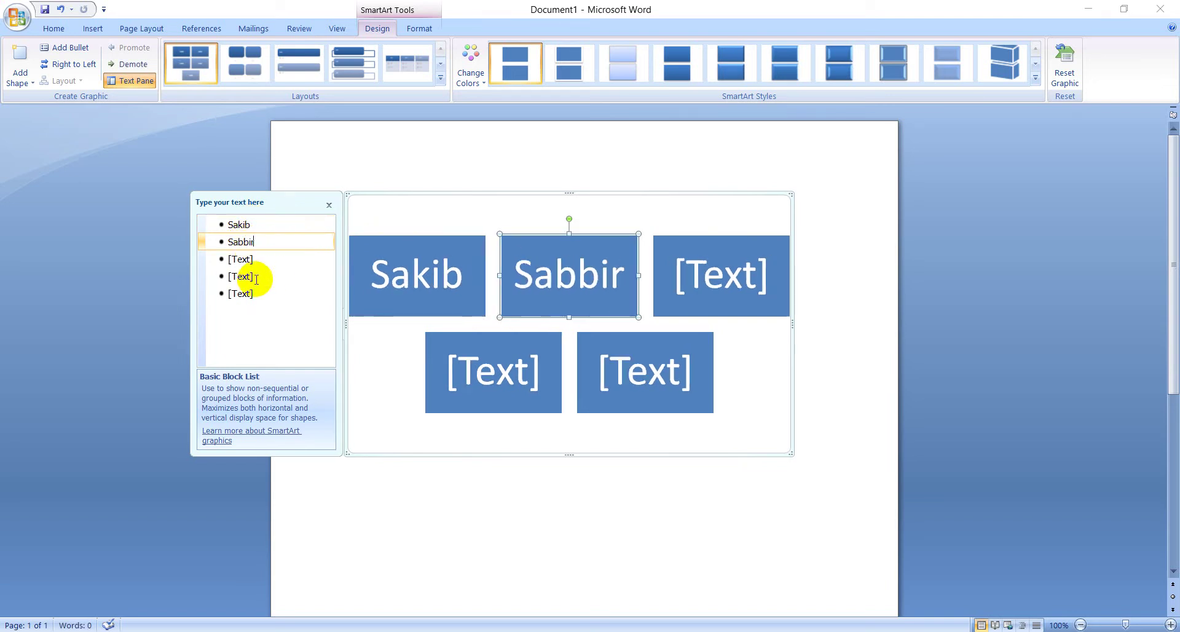
click(245, 259)
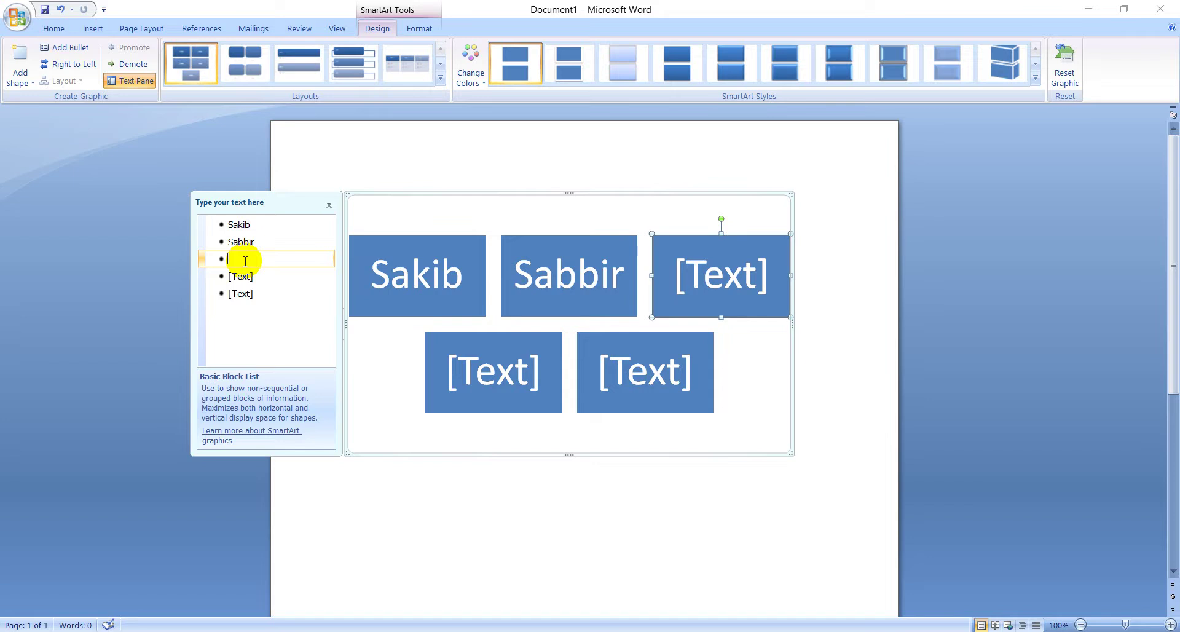
text(Iam)
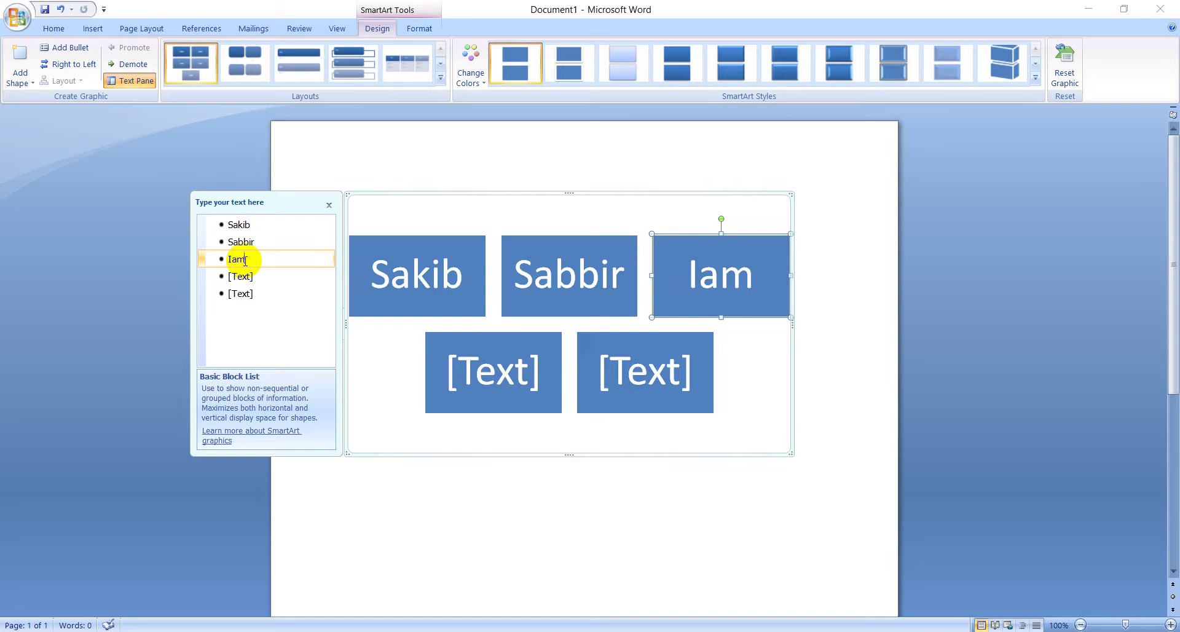
key(BackSpace)
key(BackSpace)
text(mam)
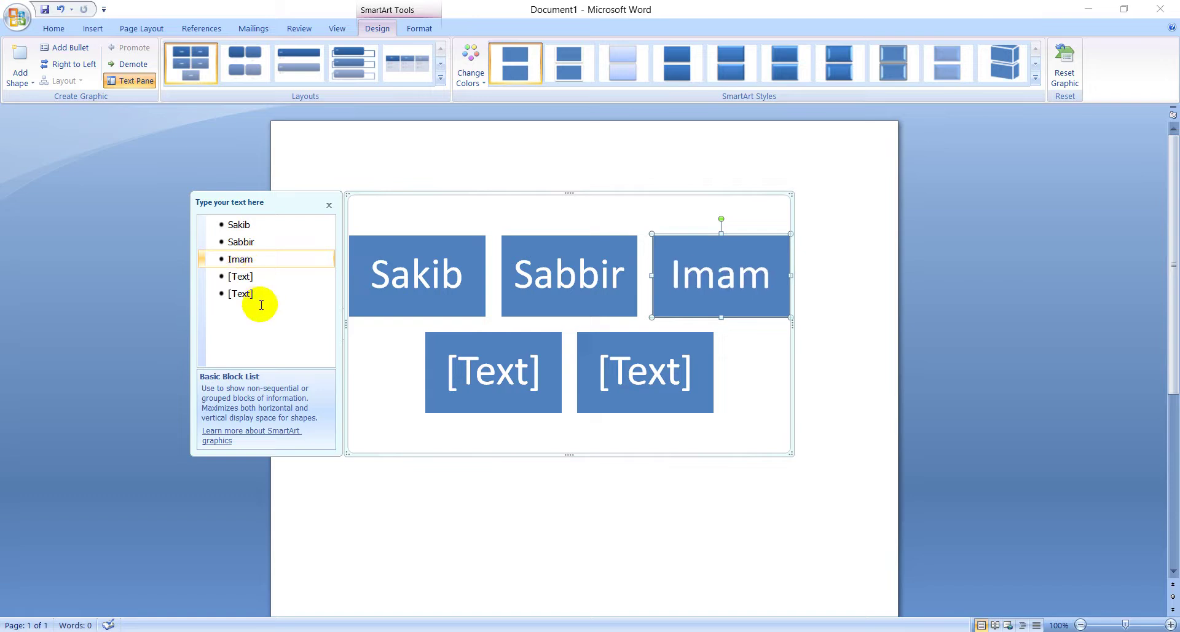
Enter a person's first name in the fourth block and remove the empty fifth block.
click(240, 282)
text(Na)
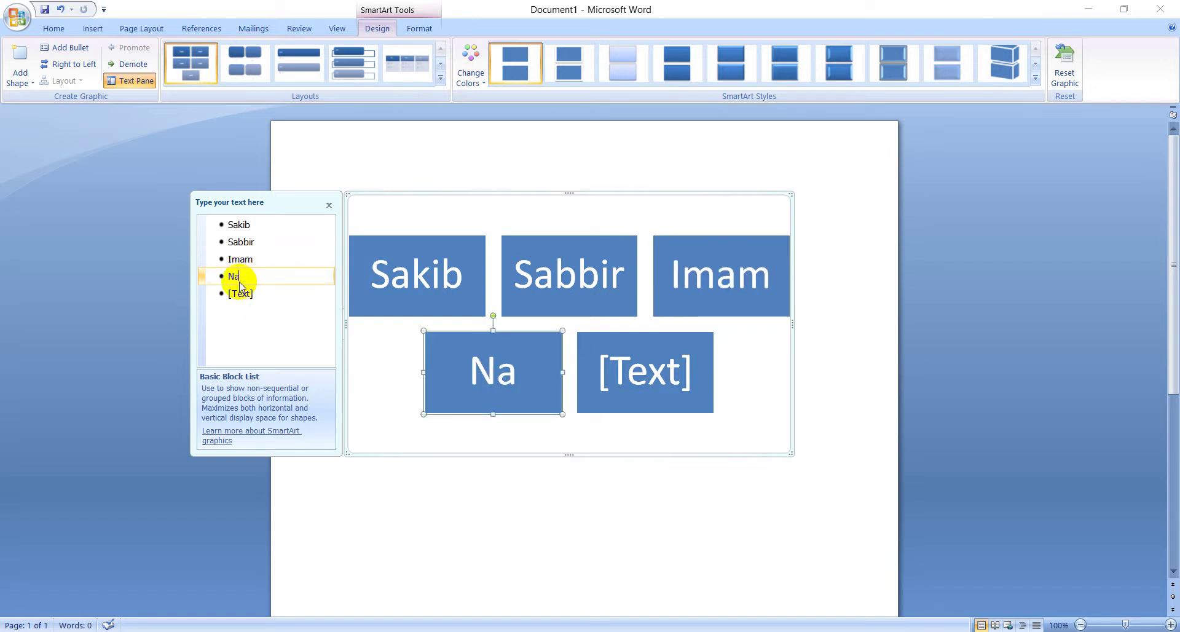
text(zim)
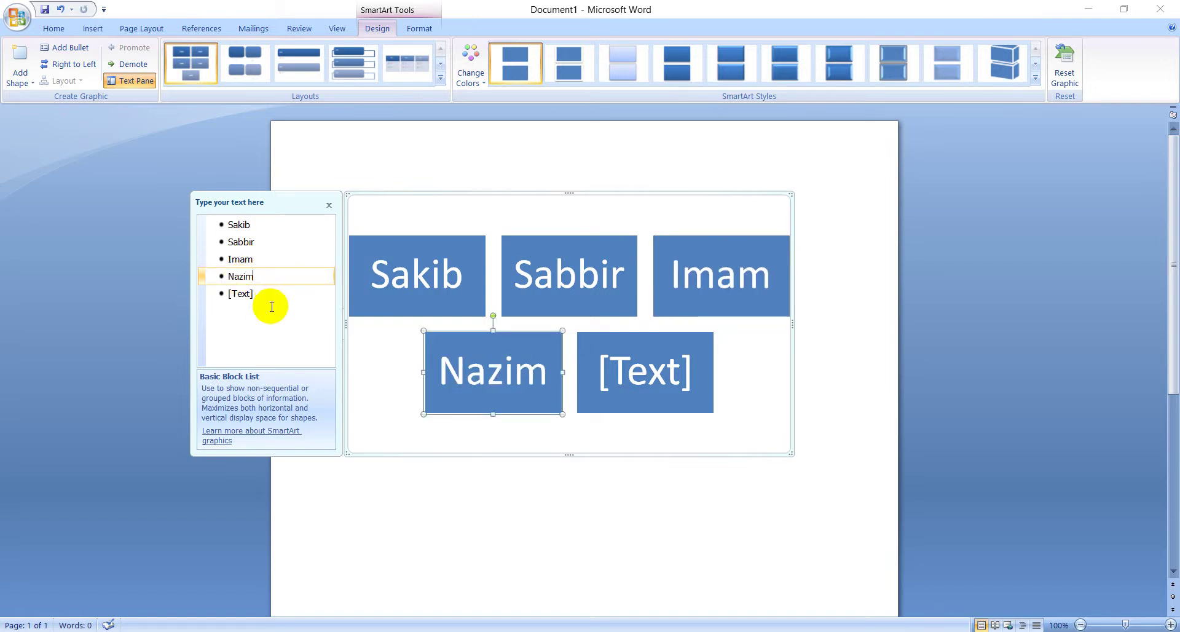
click(236, 297)
key(BackSpace)
key(BackSpace)
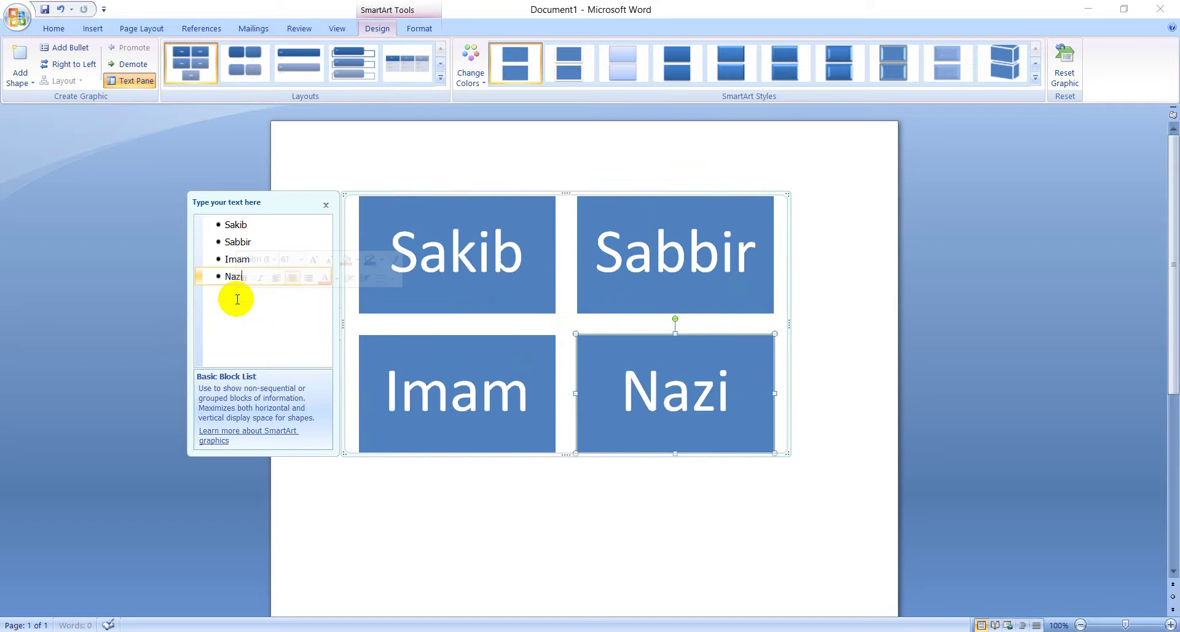
Change the fourth block's text to a different person's first name.
text(Rina)
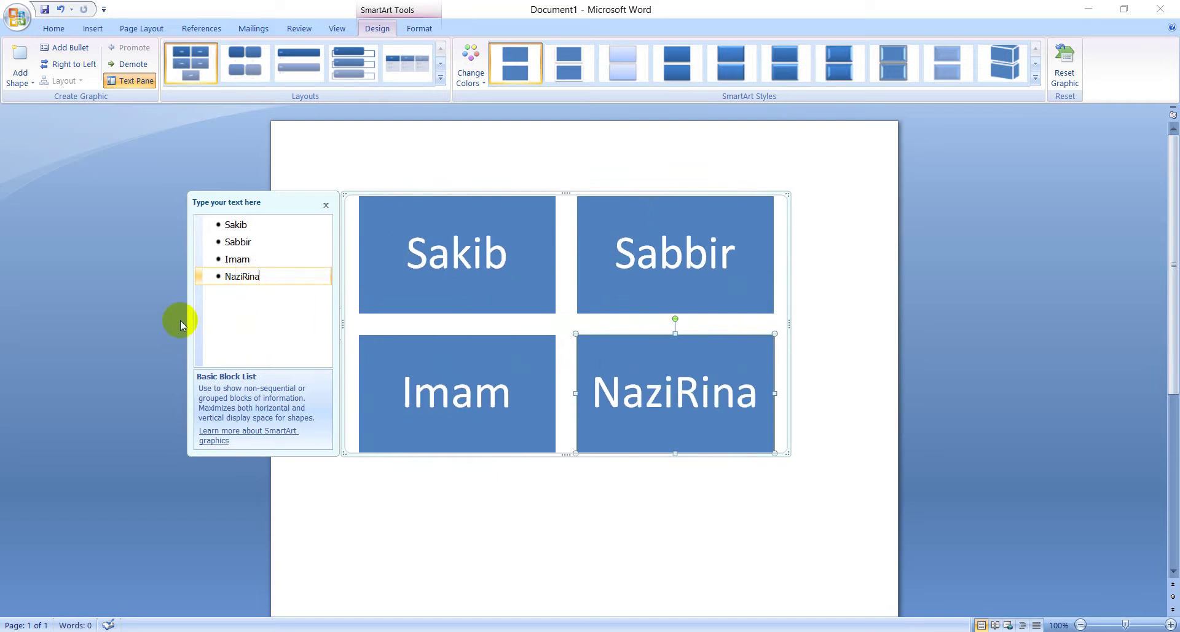
key(BackSpace)
key(BackSpace)
key(BackSpace)
key(BackSpace)
key(BackSpace)
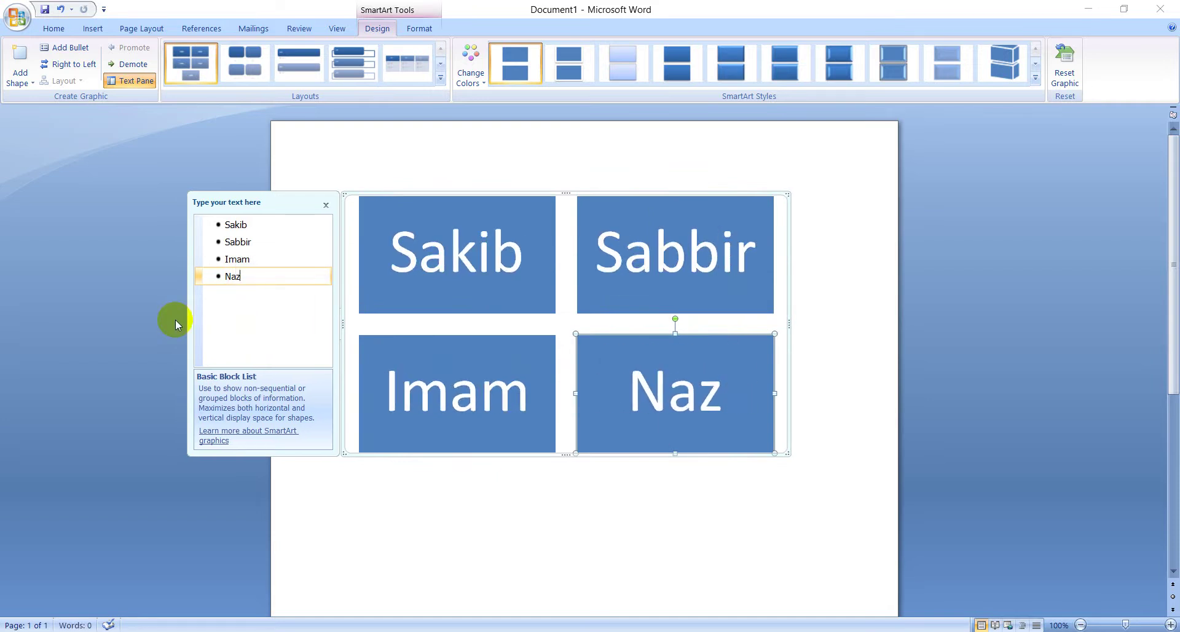
text(rin)
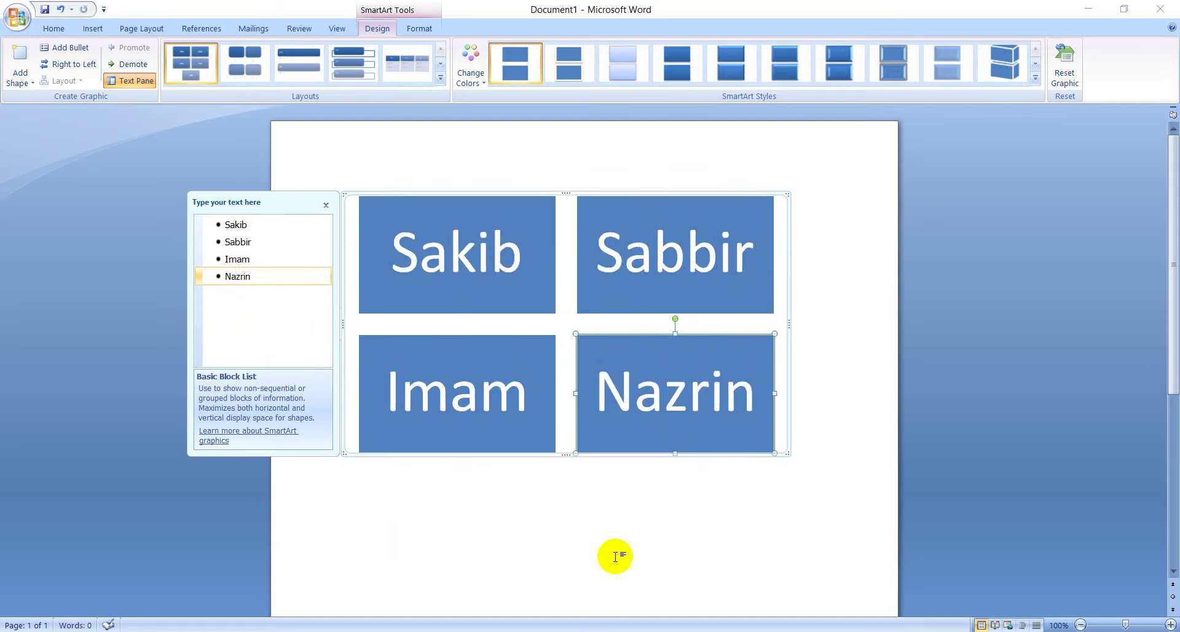
Hide the SmartArt text pane and shrink the whole graphic to about one third of its width.
double_click(494, 144)
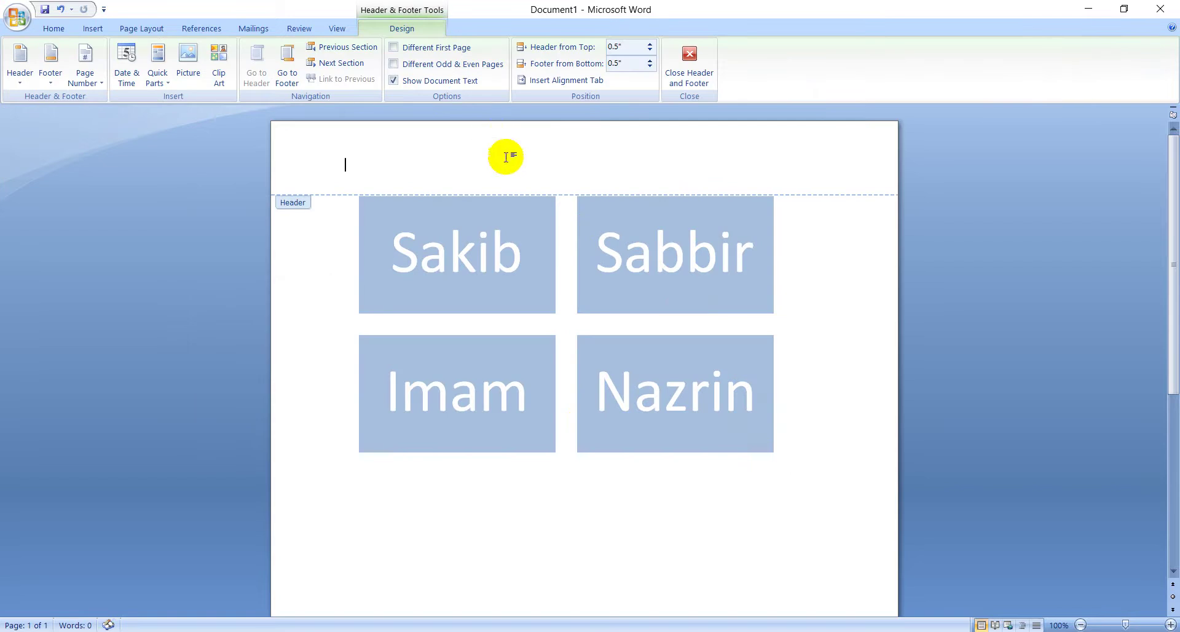
double_click(707, 307)
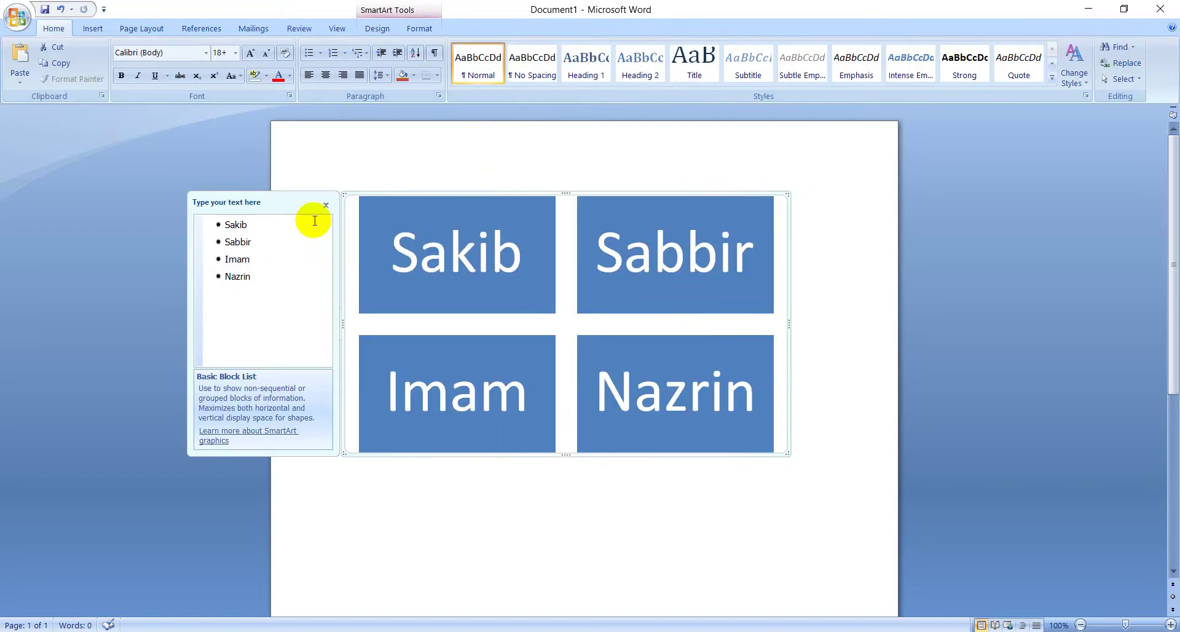
click(332, 209)
drag(346, 194, 519, 265)
drag(610, 380, 490, 299)
click(542, 334)
Move the fourth block slightly lower inside the SmartArt graphic.
click(406, 241)
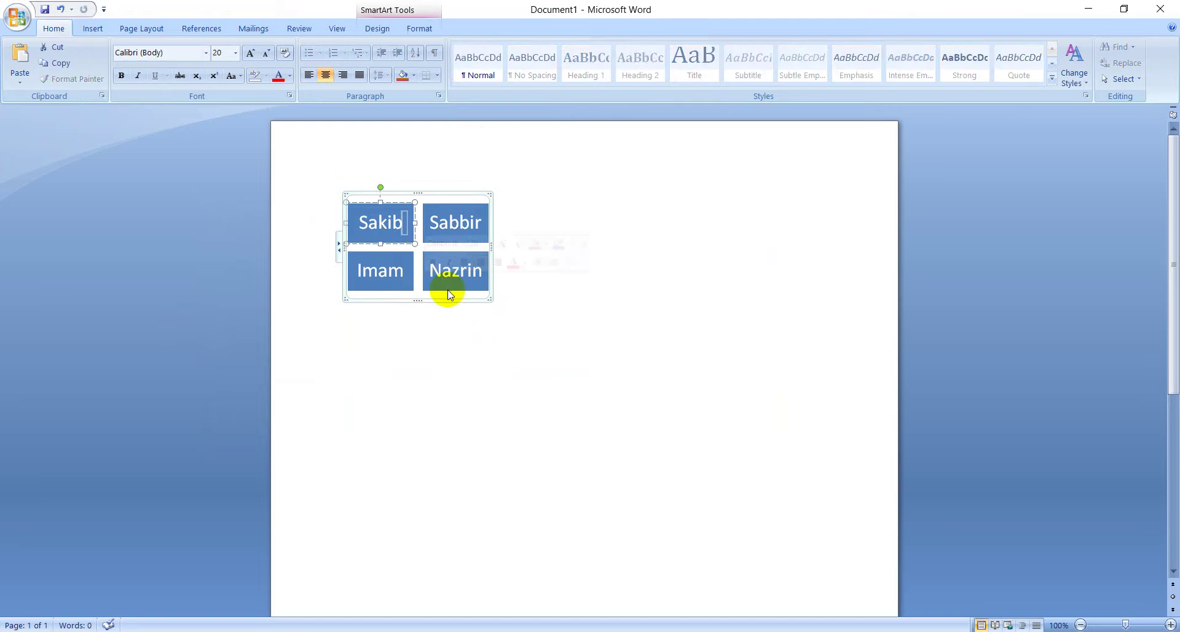
click(515, 341)
click(452, 272)
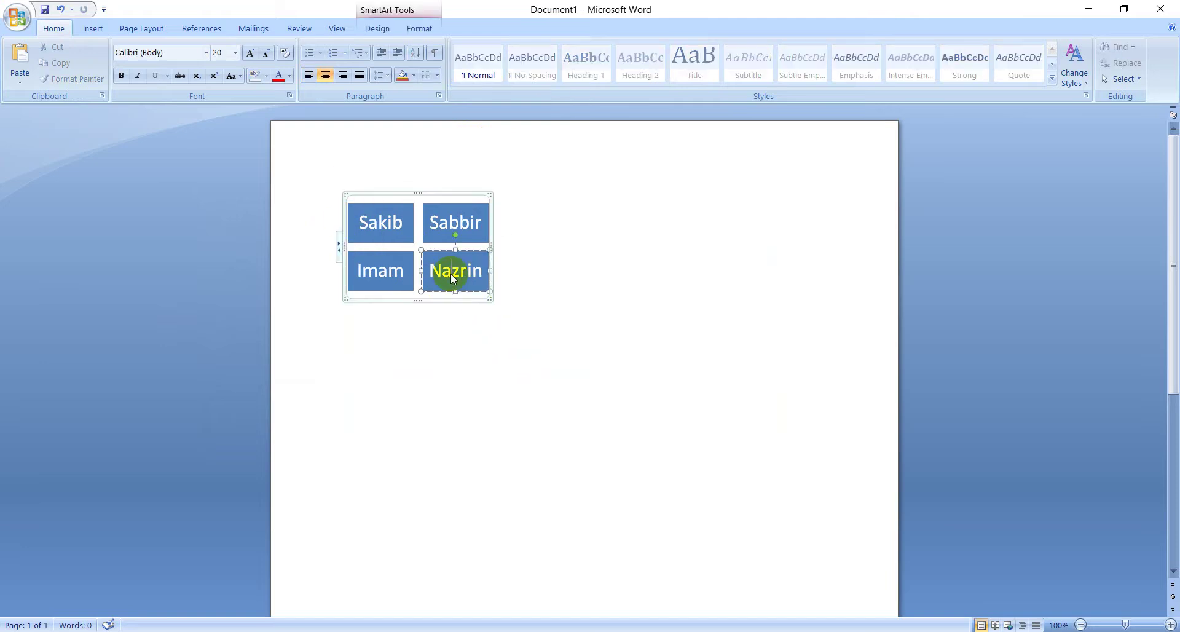
drag(430, 253, 513, 361)
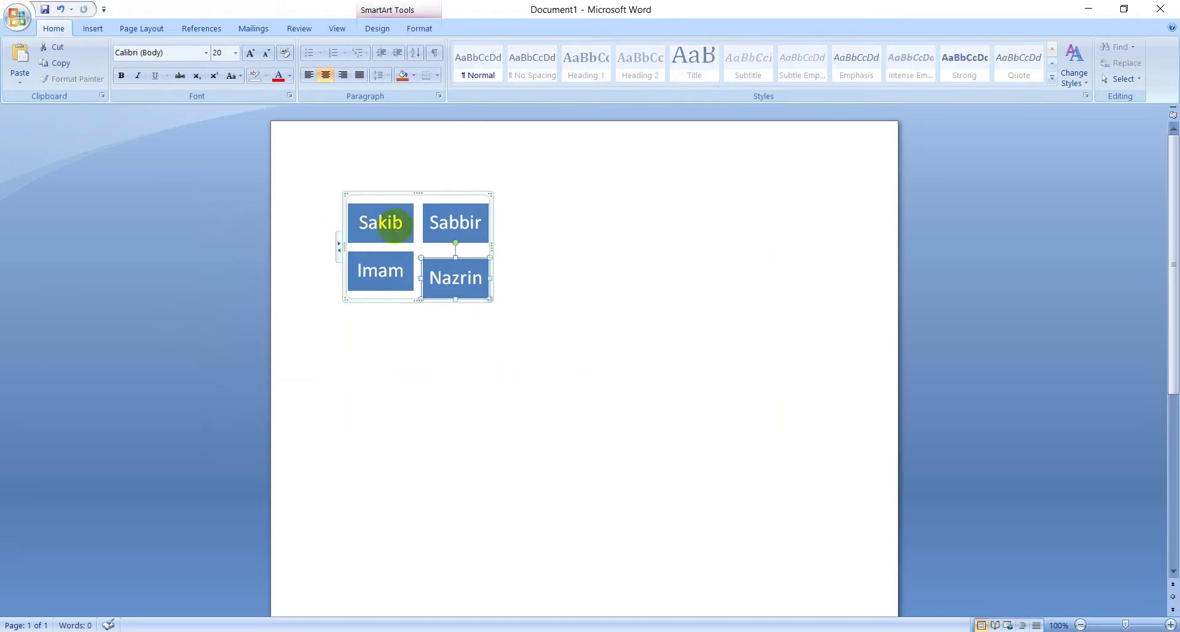
Left-align the text in the first block of the SmartArt graphic.
click(389, 221)
drag(391, 265, 397, 285)
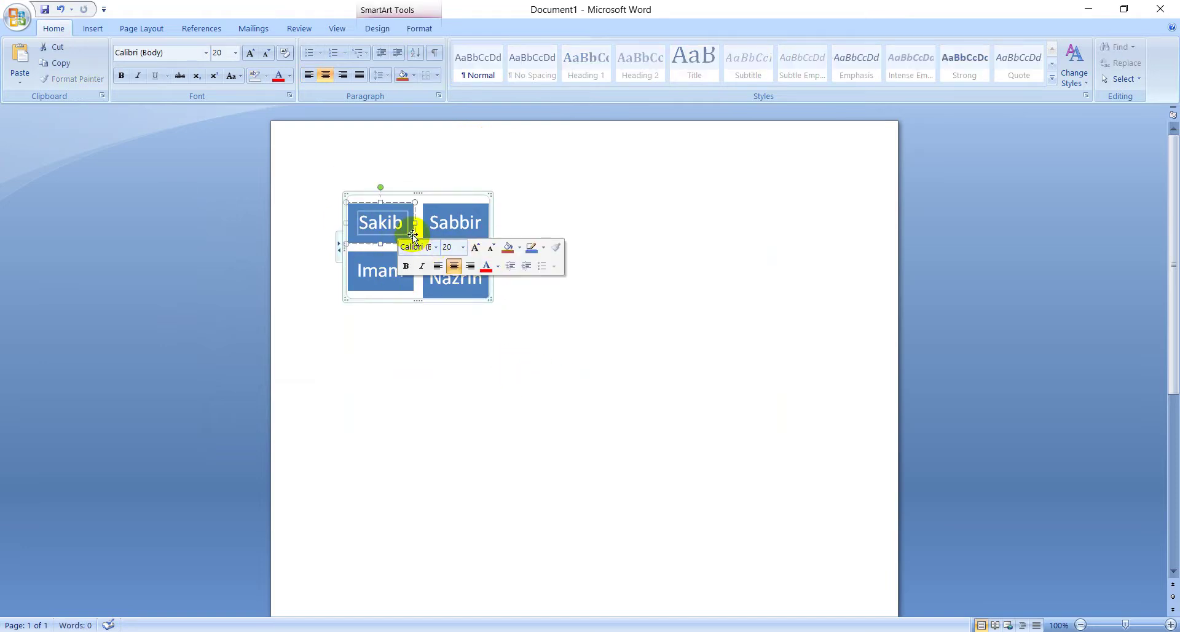
click(437, 266)
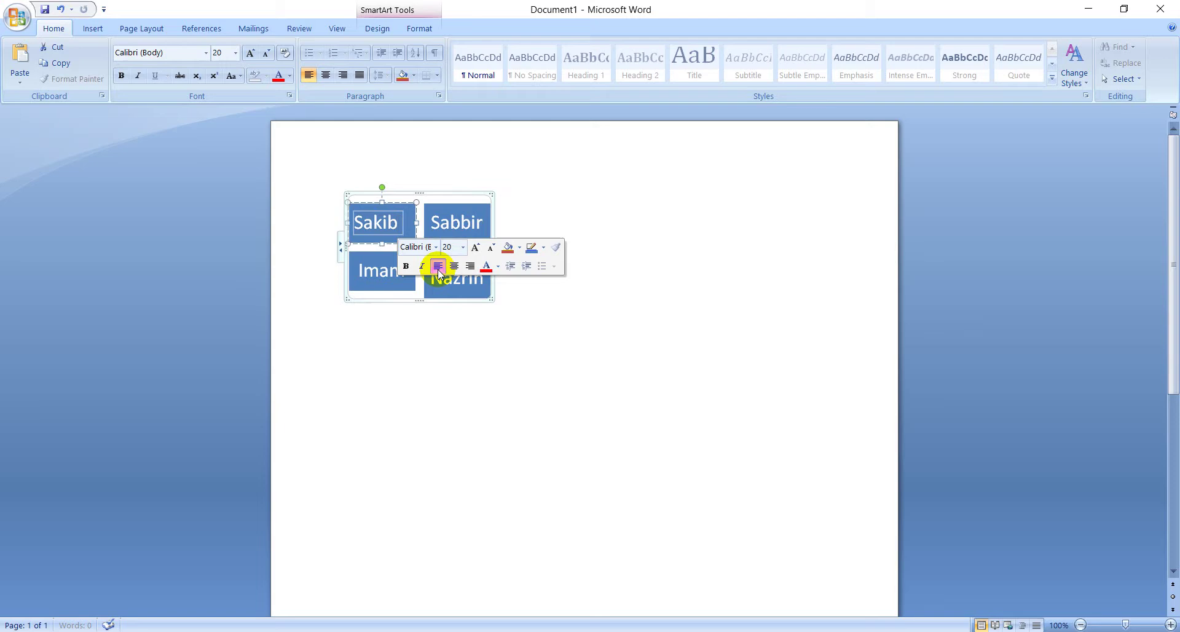
Show the SmartArt text pane to view the block entries, and hide it again.
click(342, 250)
click(342, 247)
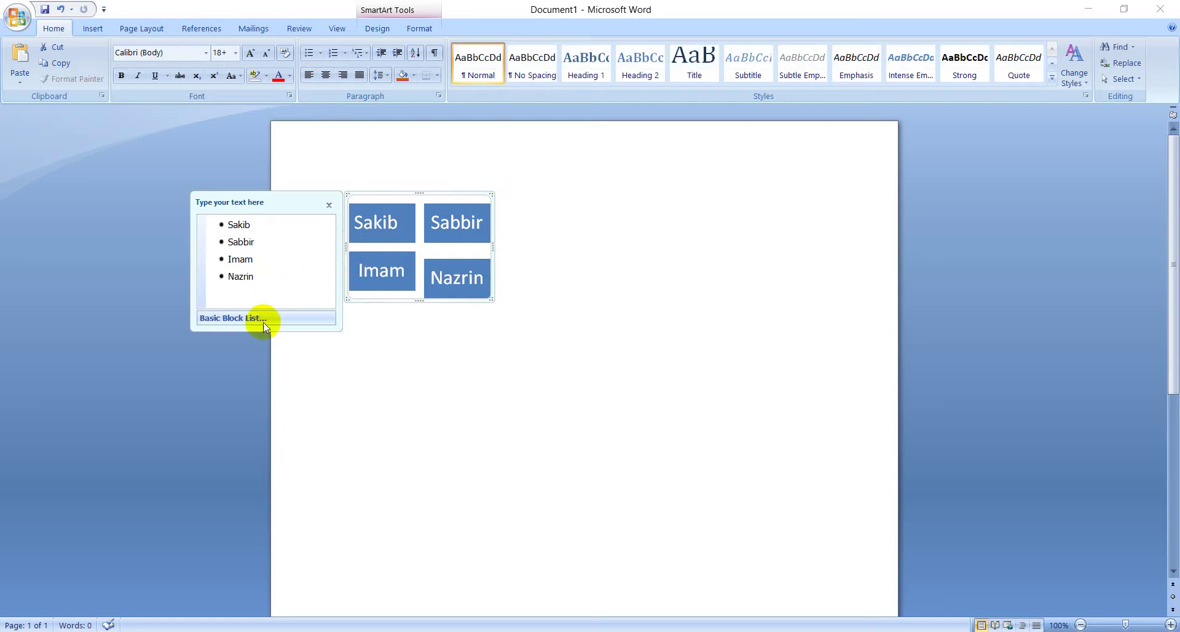
click(327, 205)
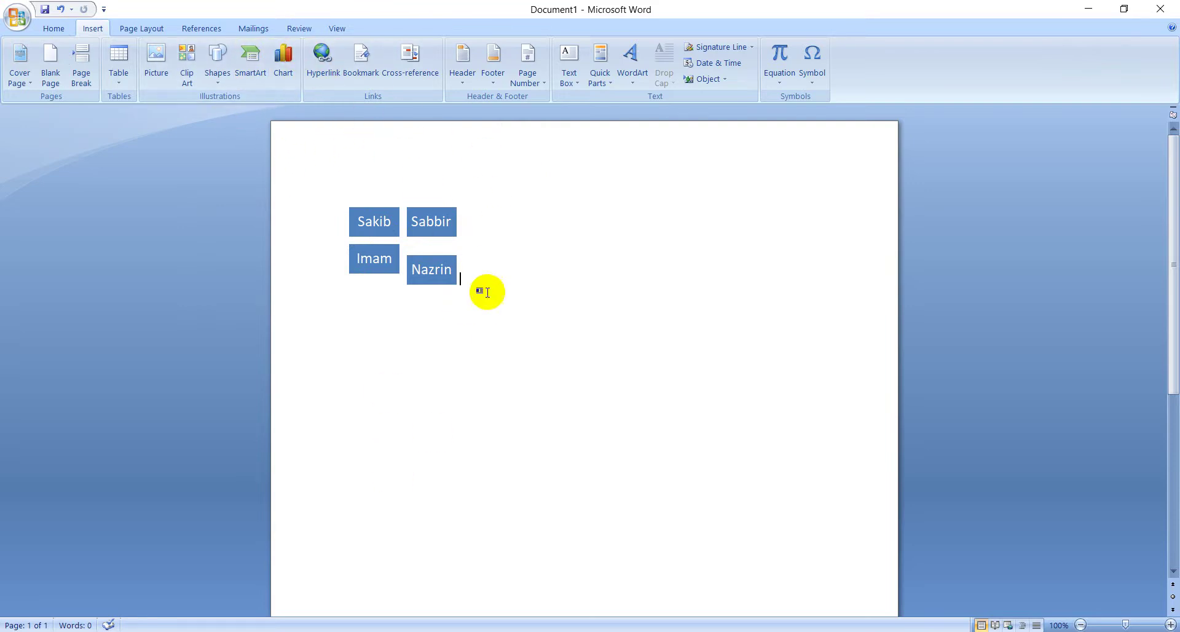
click(326, 202)
Insert a basic two-dimensional pie chart above the SmartArt graphic.
click(283, 68)
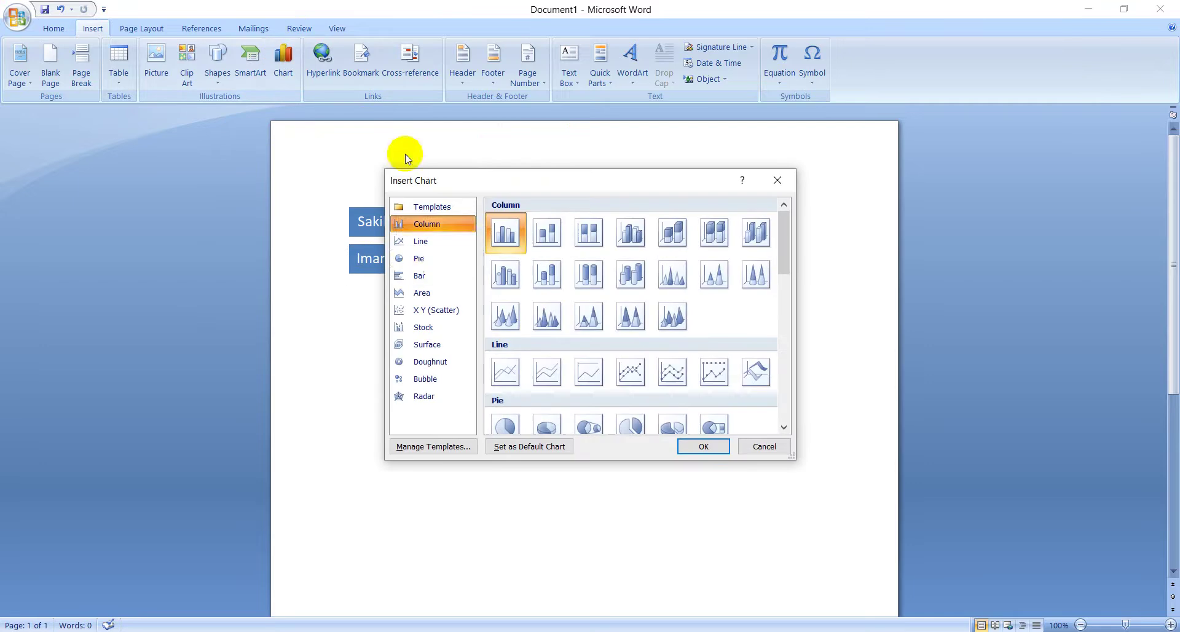
click(424, 258)
scroll(543, 264, down, 6)
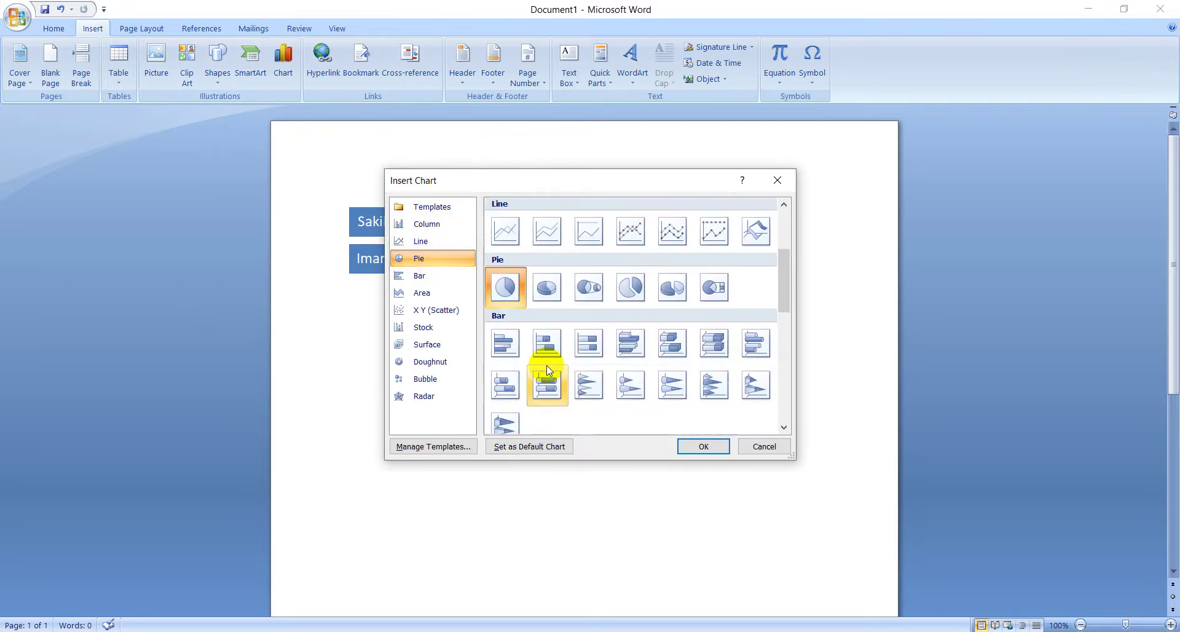
scroll(547, 363, up, 3)
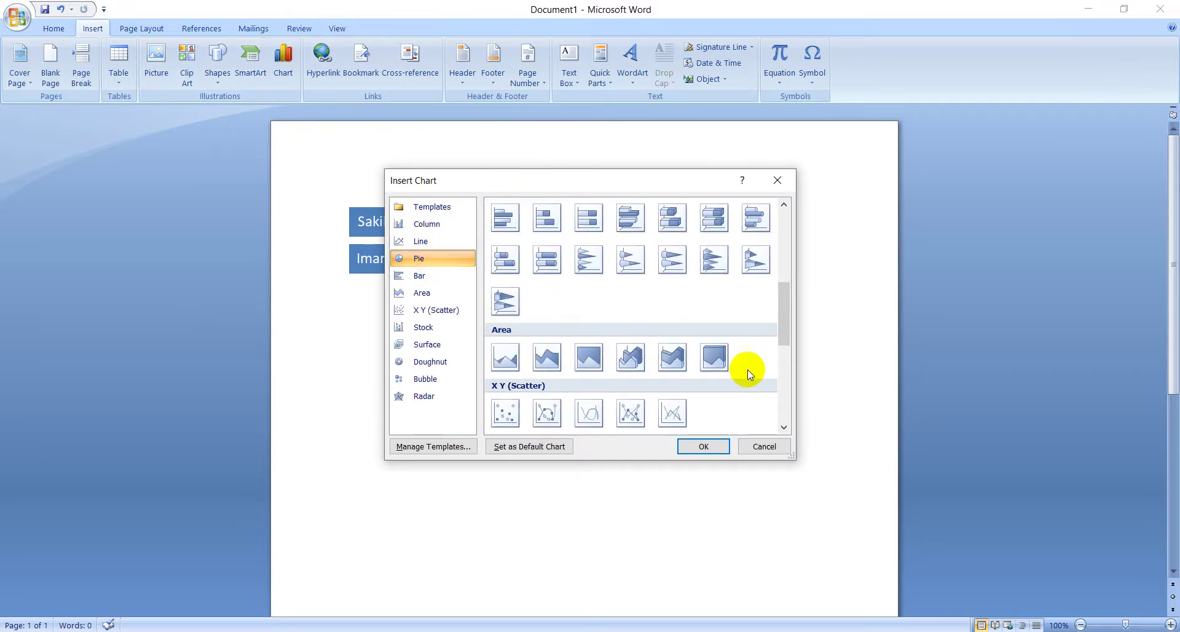
scroll(646, 310, up, 5)
scroll(572, 313, down, 5)
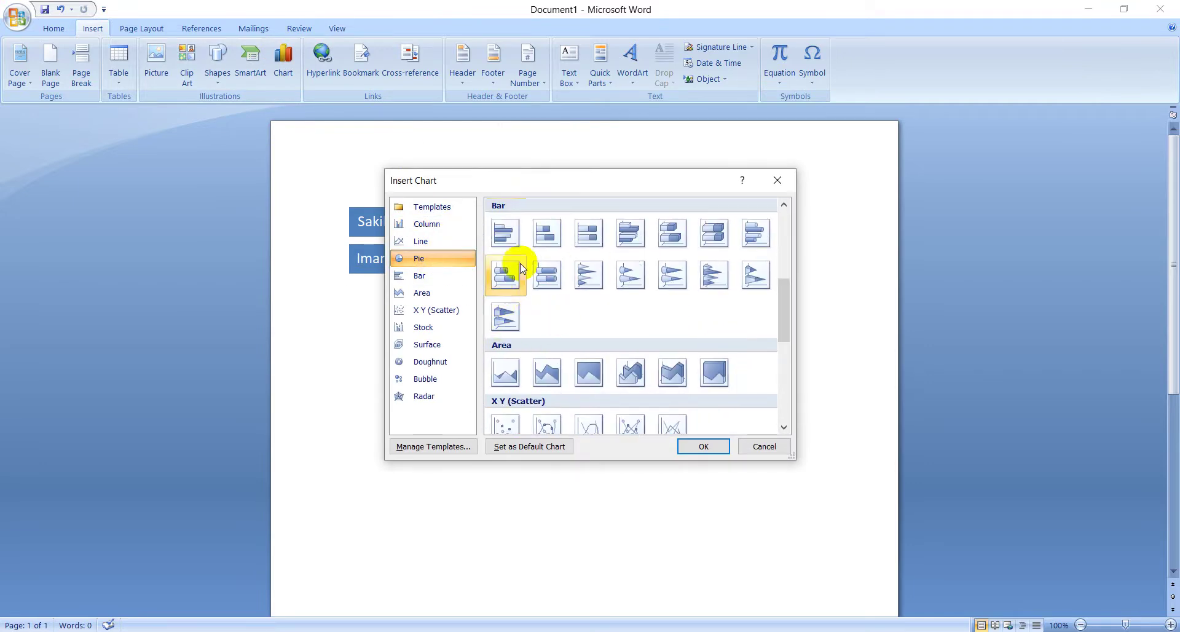
scroll(535, 371, down, 5)
scroll(513, 281, up, 8)
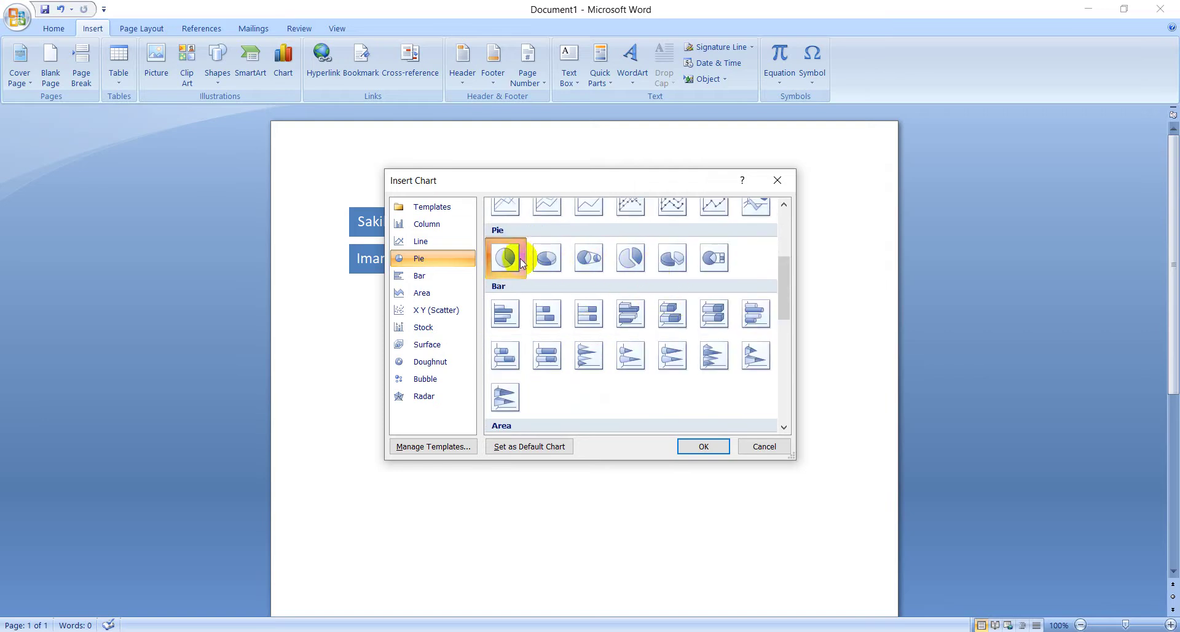
click(704, 446)
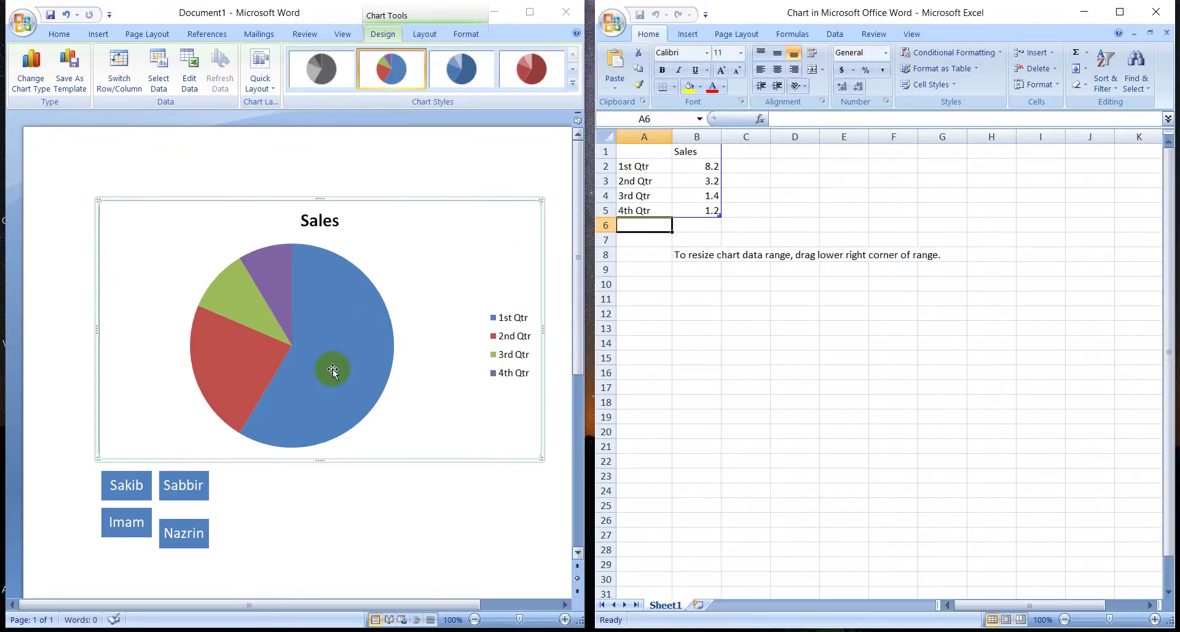
Replace the four quarter labels in the chart's data sheet with four people's first names.
click(642, 166)
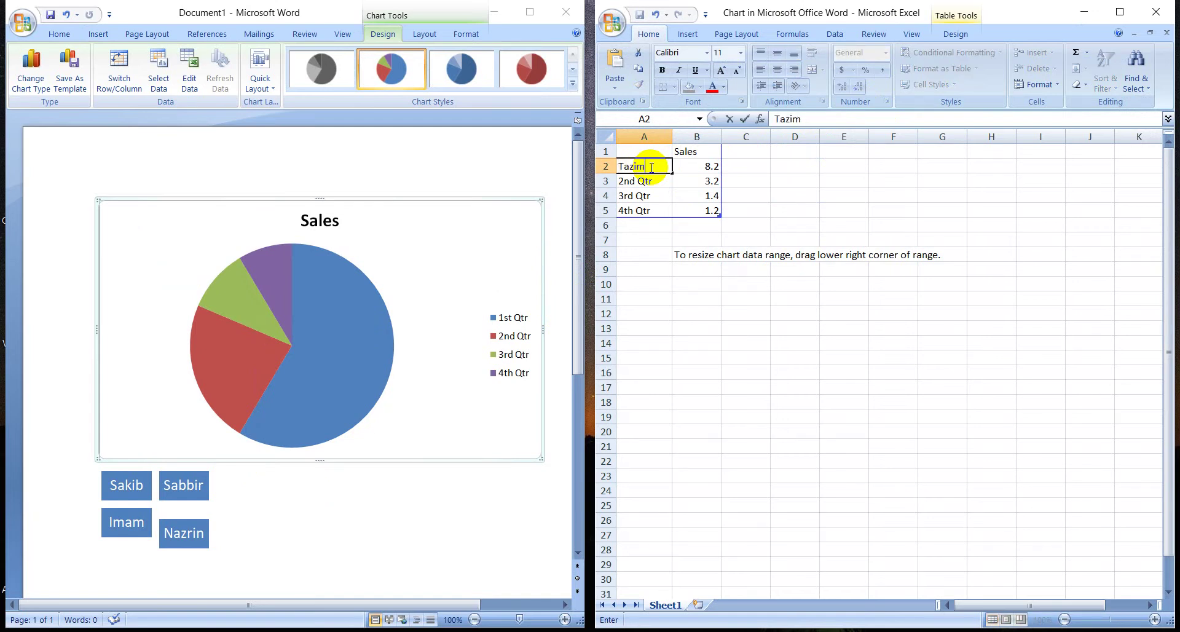
key(Return)
text(Abi)
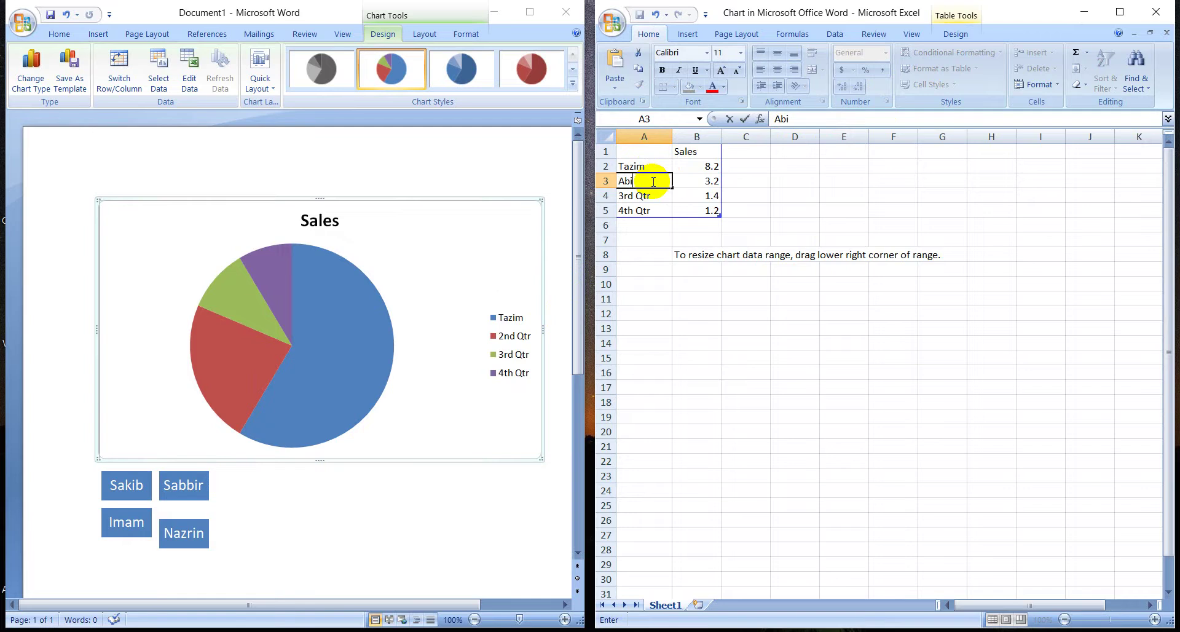
text(r)
key(Return)
key(BackSpace)
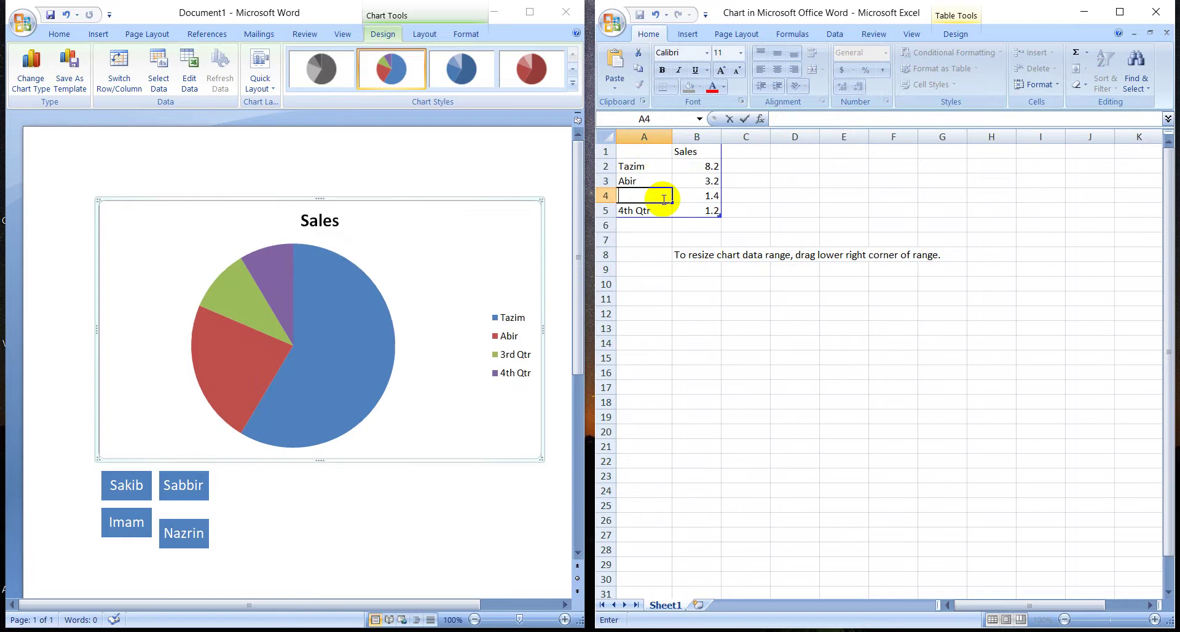
text(Saha)
click(634, 198)
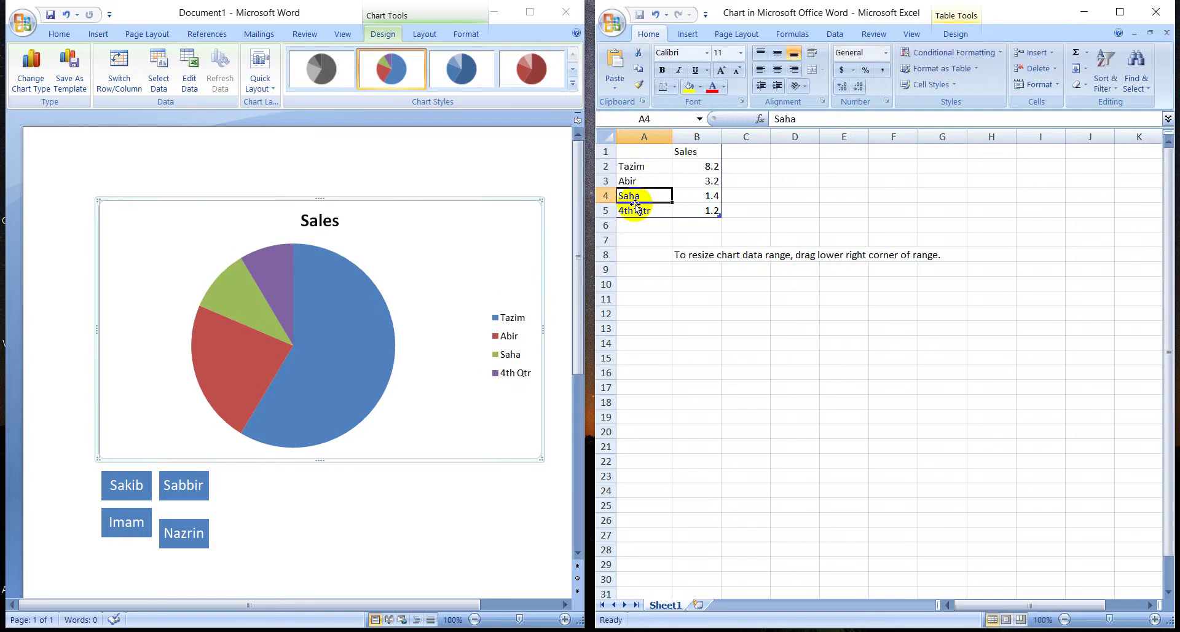
click(638, 214)
key(BackSpace)
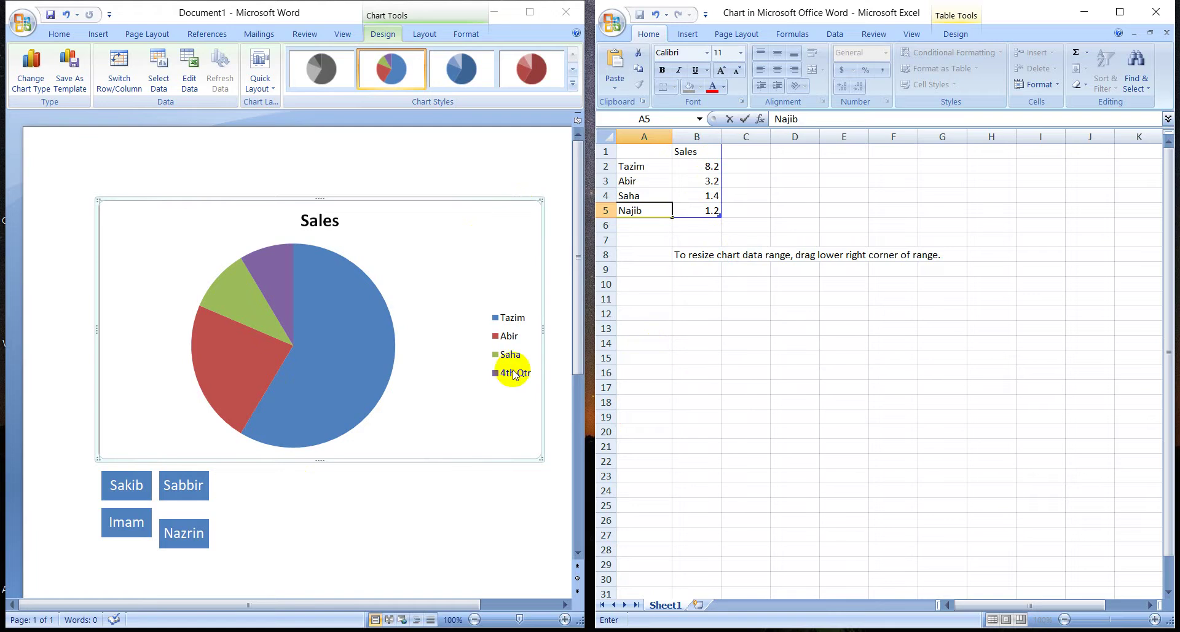
click(349, 332)
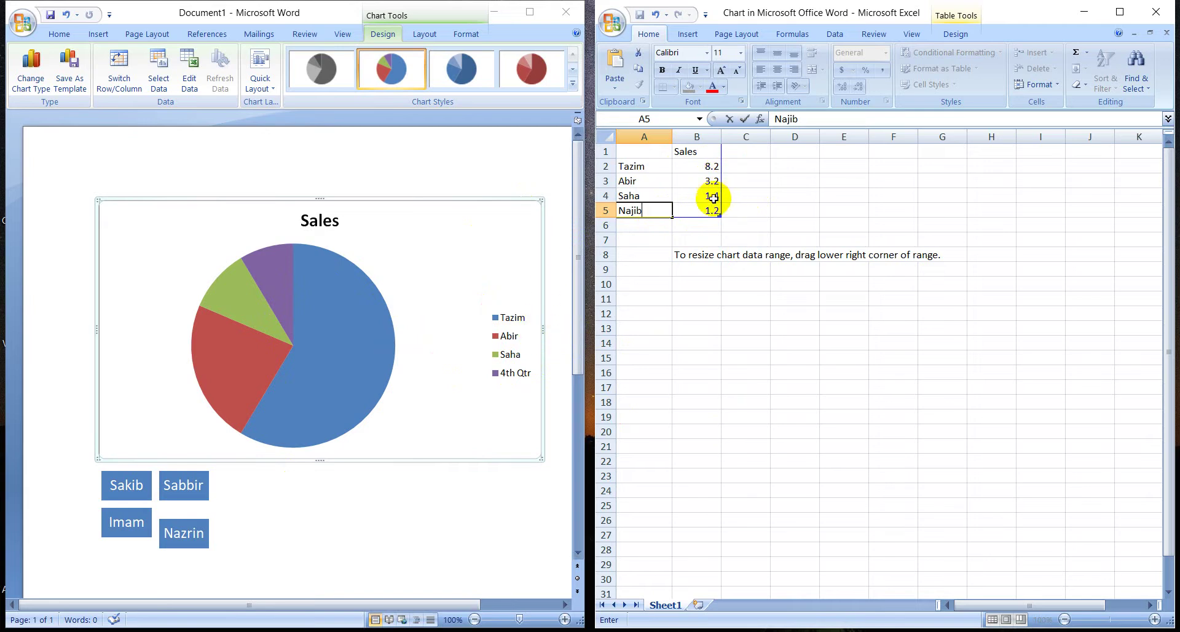
click(642, 167)
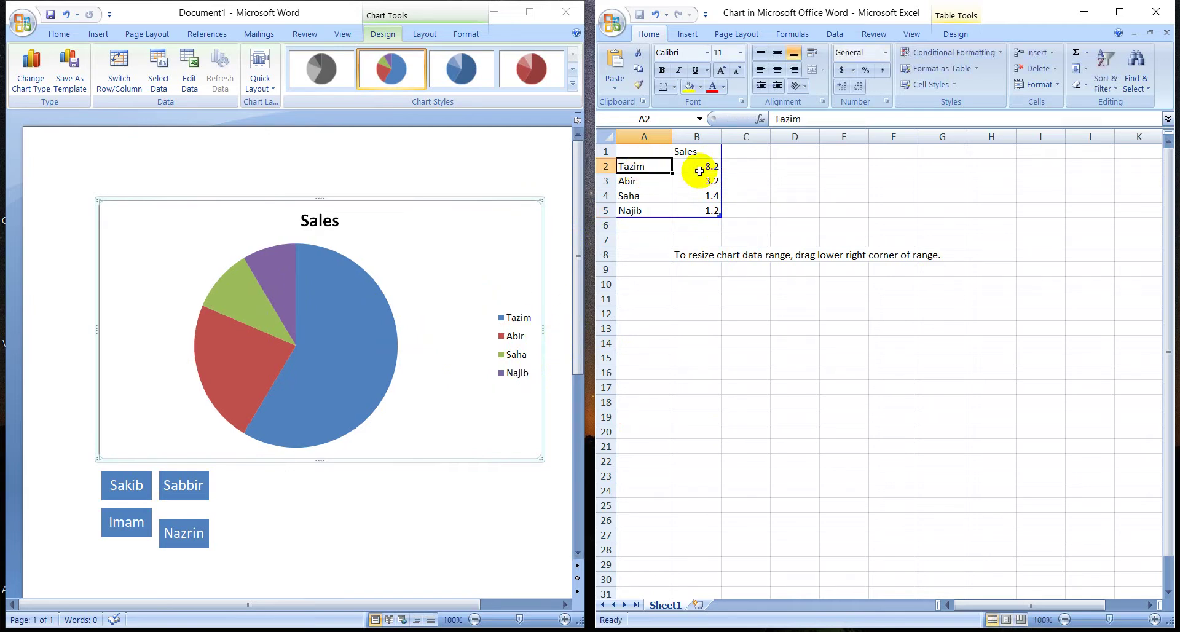
Try pulling the pie slices apart in the chart, and undo the change.
click(698, 166)
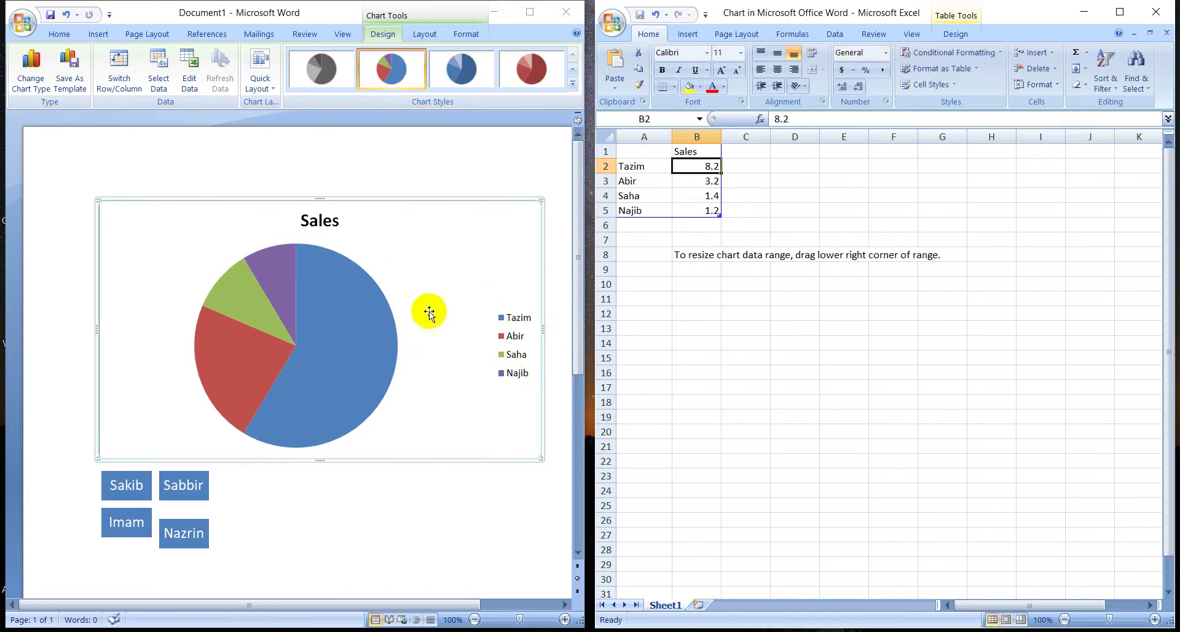
mouse_move(353, 311)
mouse_down()
mouse_move(342, 297)
mouse_move(337, 338)
mouse_move(341, 306)
mouse_up()
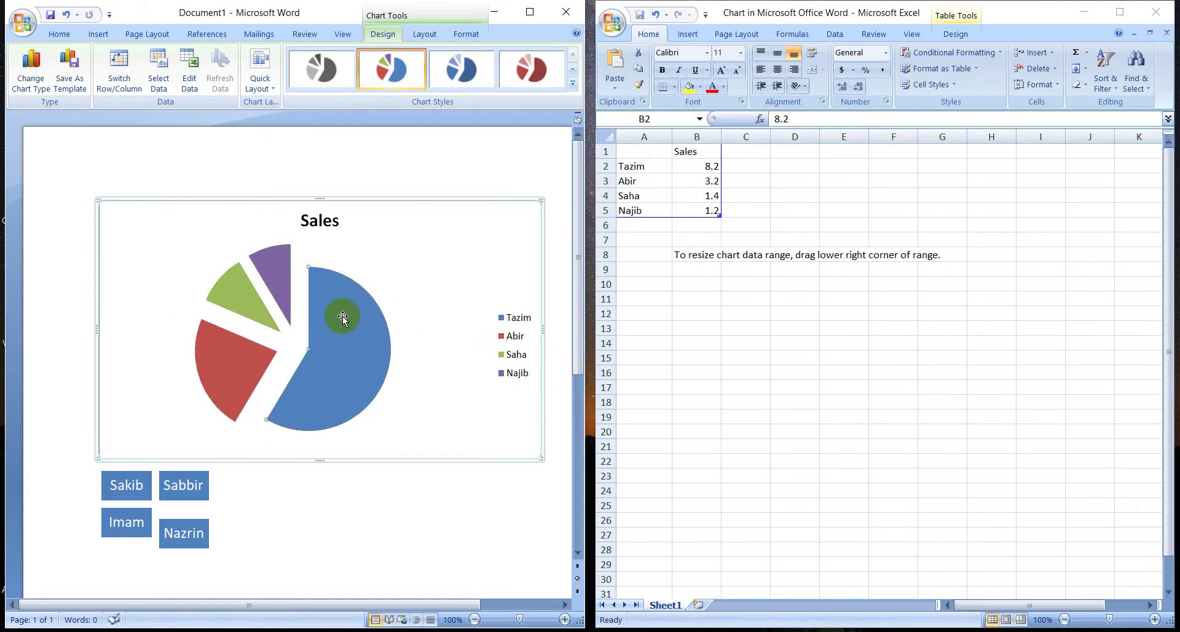
key(ctrl+z)
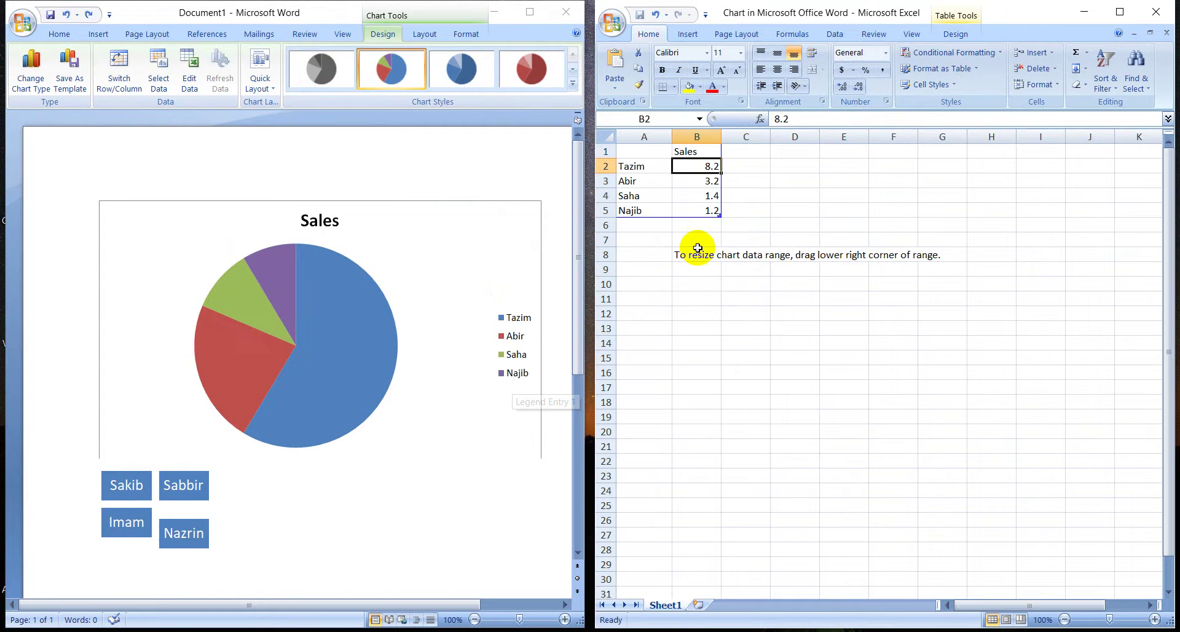
Set the fourth category's sales value in the chart data to 8.2.
click(708, 213)
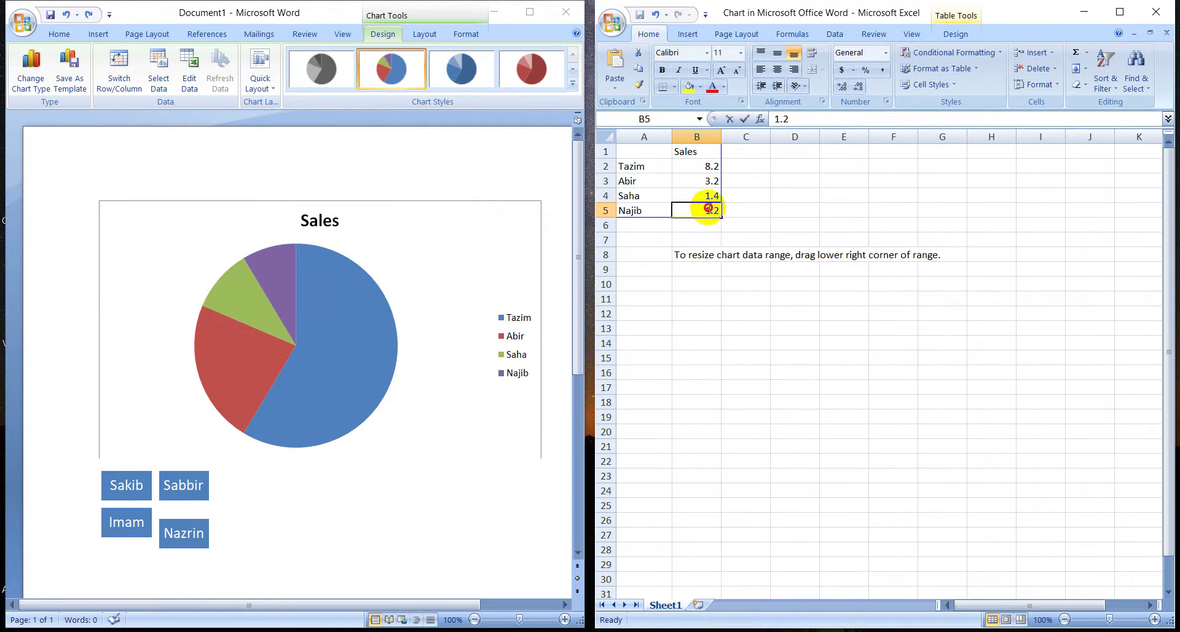
double_click(709, 209)
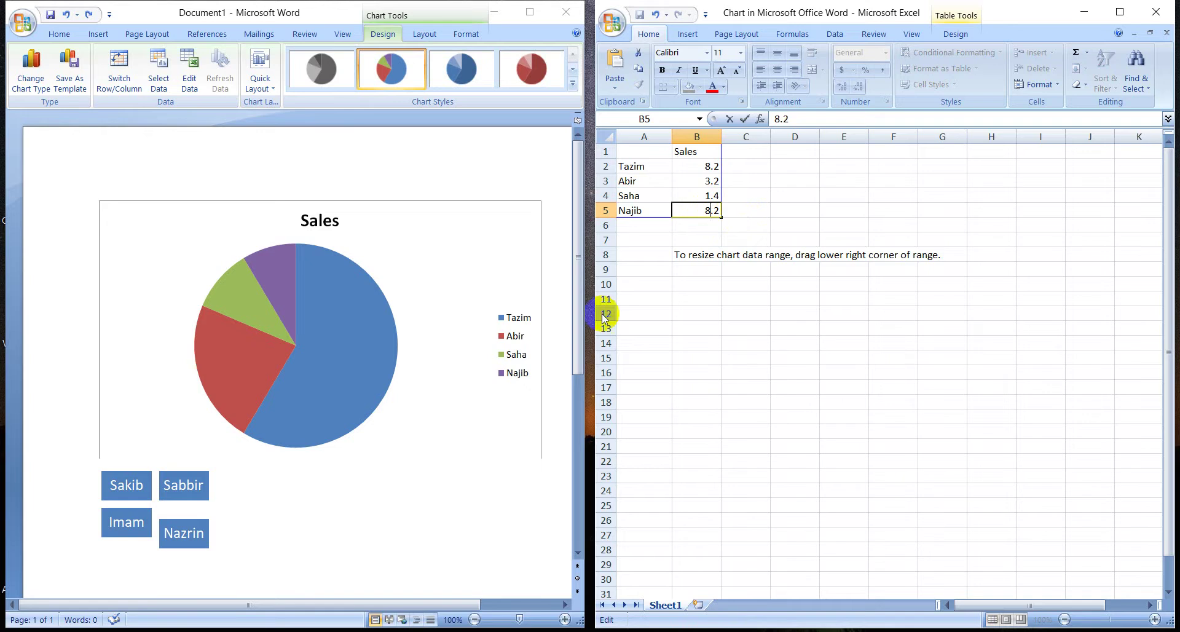
click(746, 402)
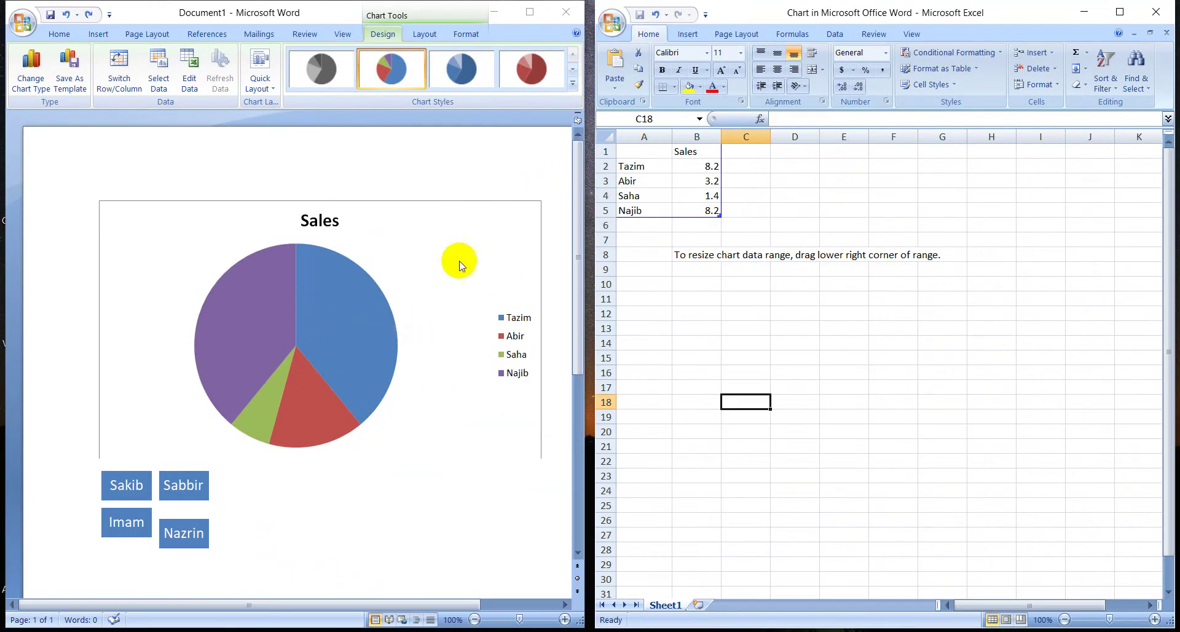
Widen the Sales column of the chart data slightly and close the data workbook.
drag(720, 137, 751, 137)
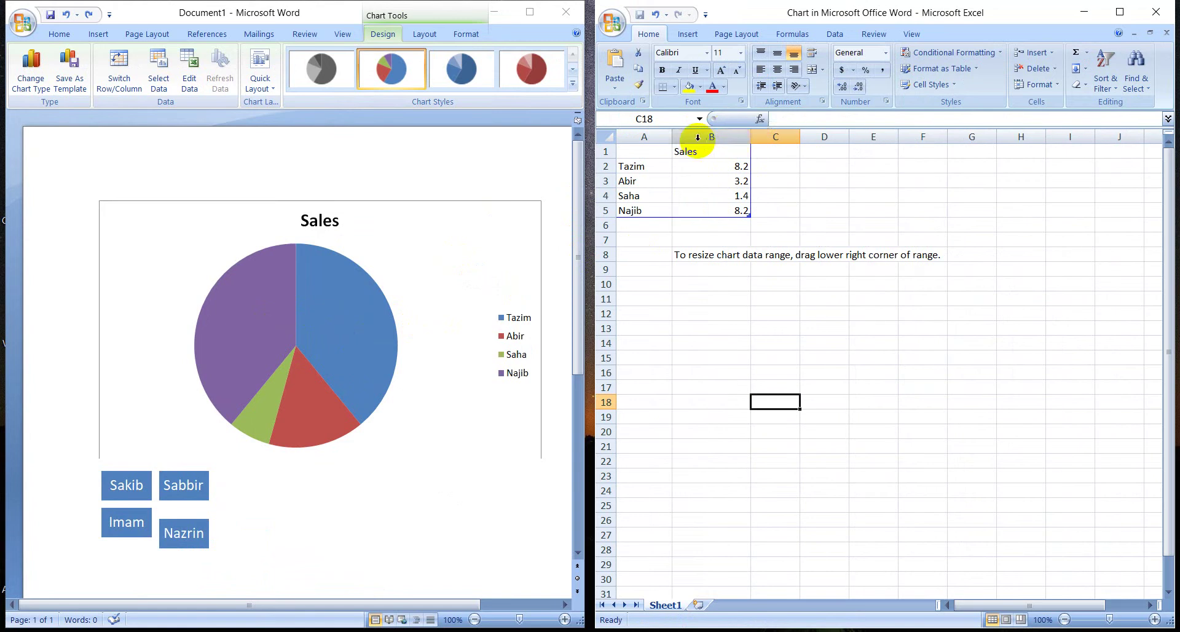
click(691, 151)
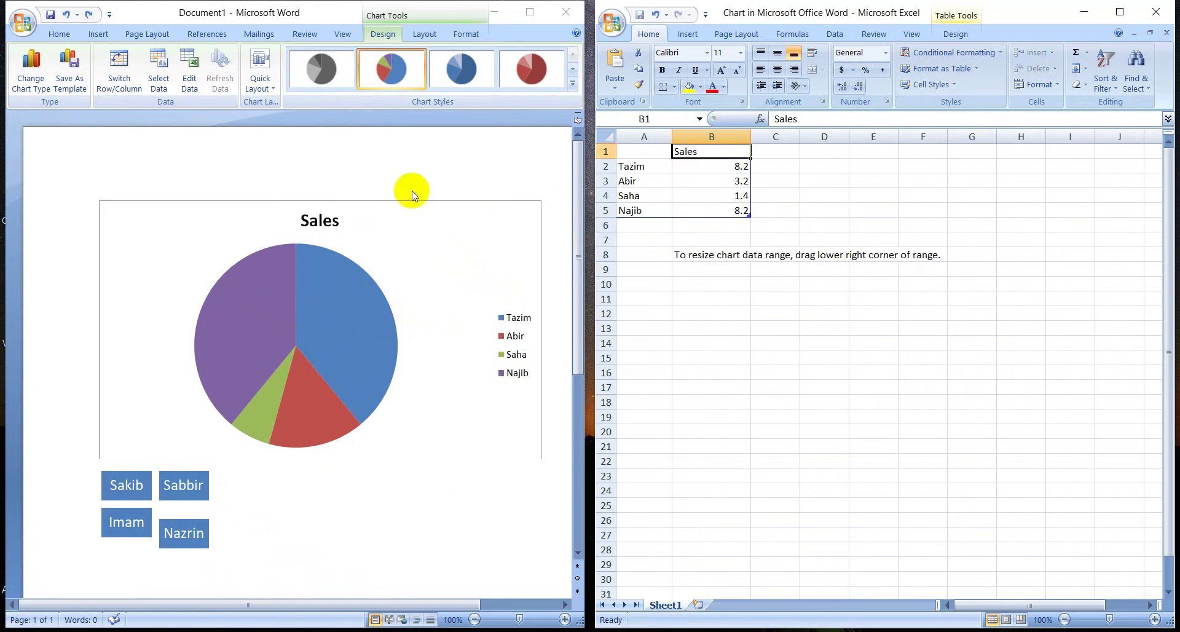
click(1155, 12)
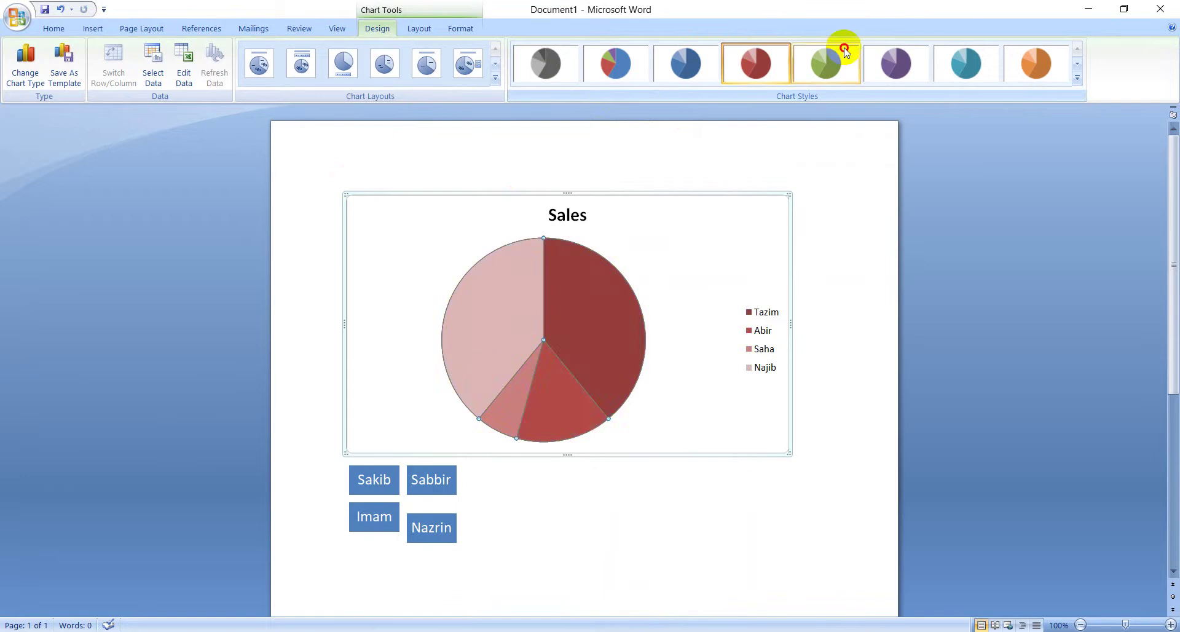
Give the pie chart the orange chart style and the layout with the legend under the title and percentage labels.
click(1042, 62)
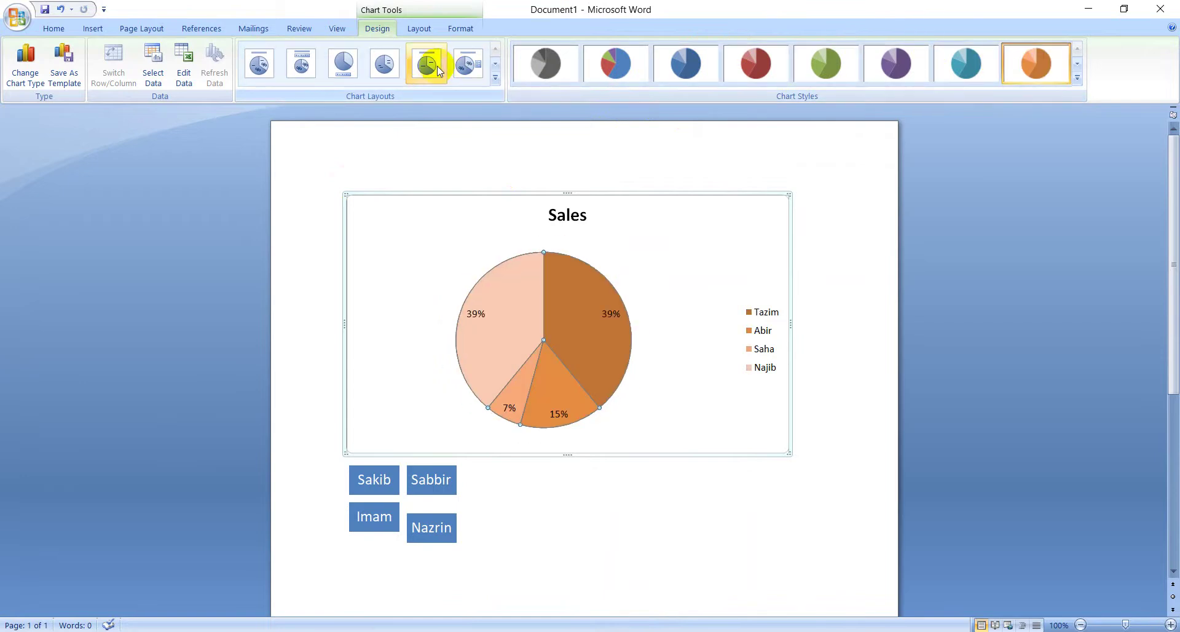
click(298, 68)
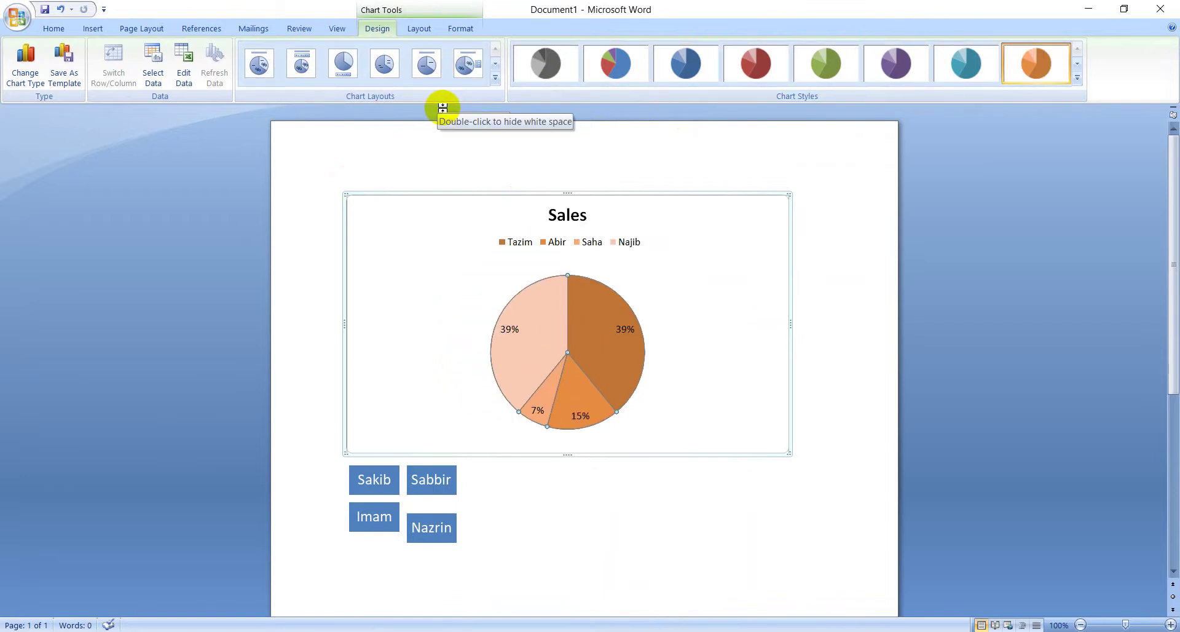
Insert a Plain Number 1 page number at the top of the page.
click(104, 28)
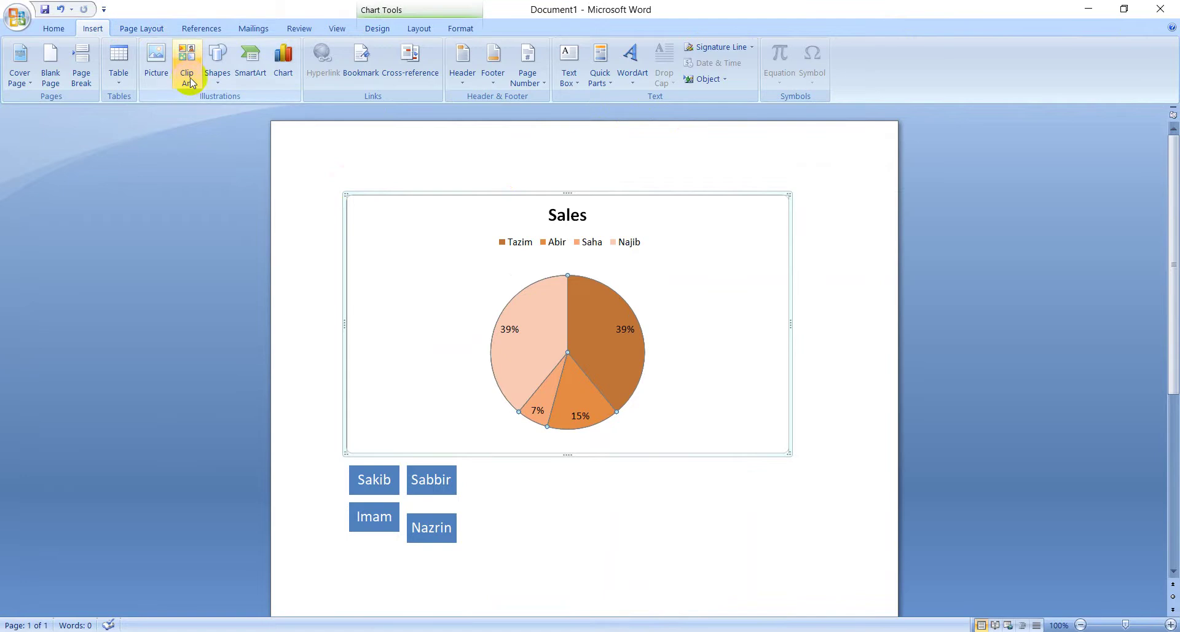
click(529, 86)
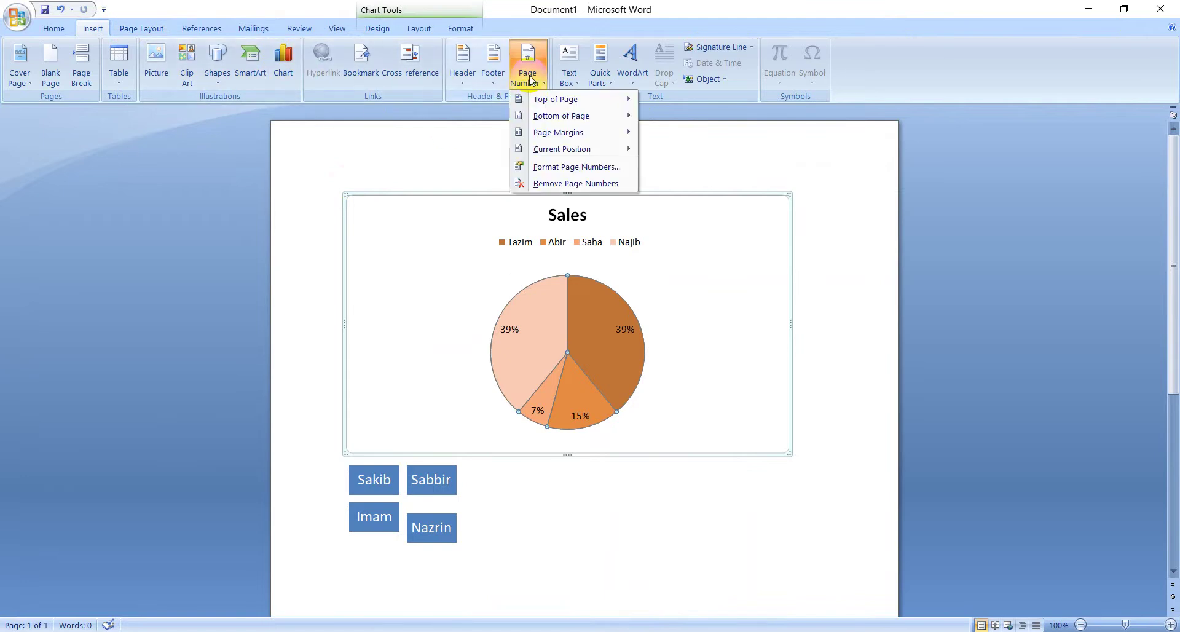
click(571, 147)
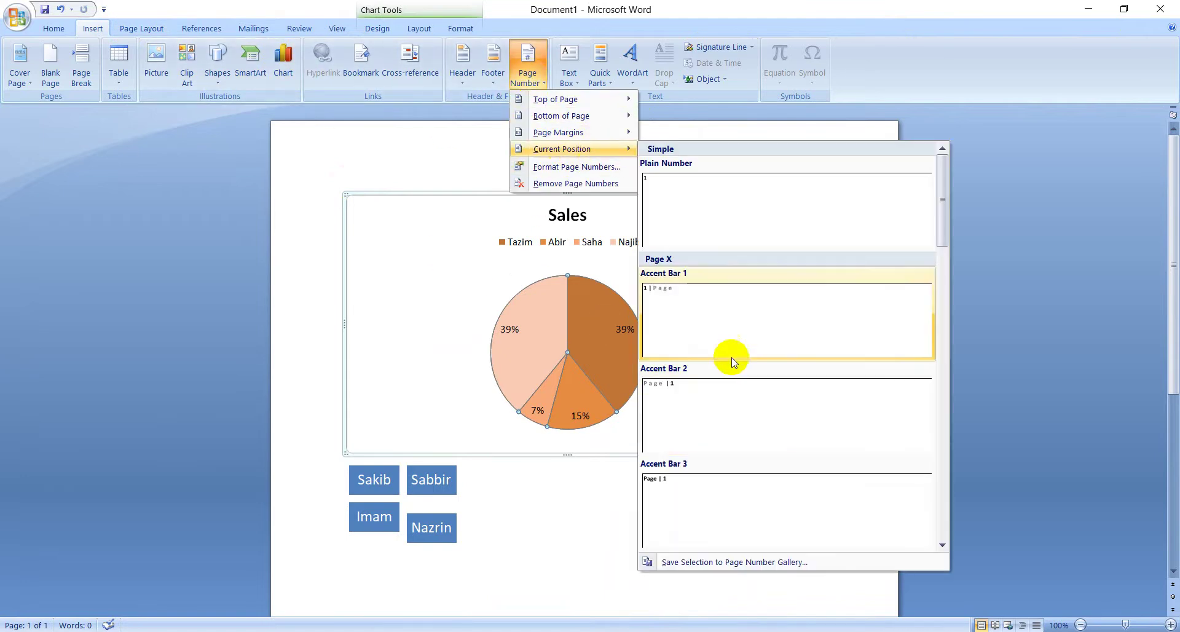
mouse_move(553, 99)
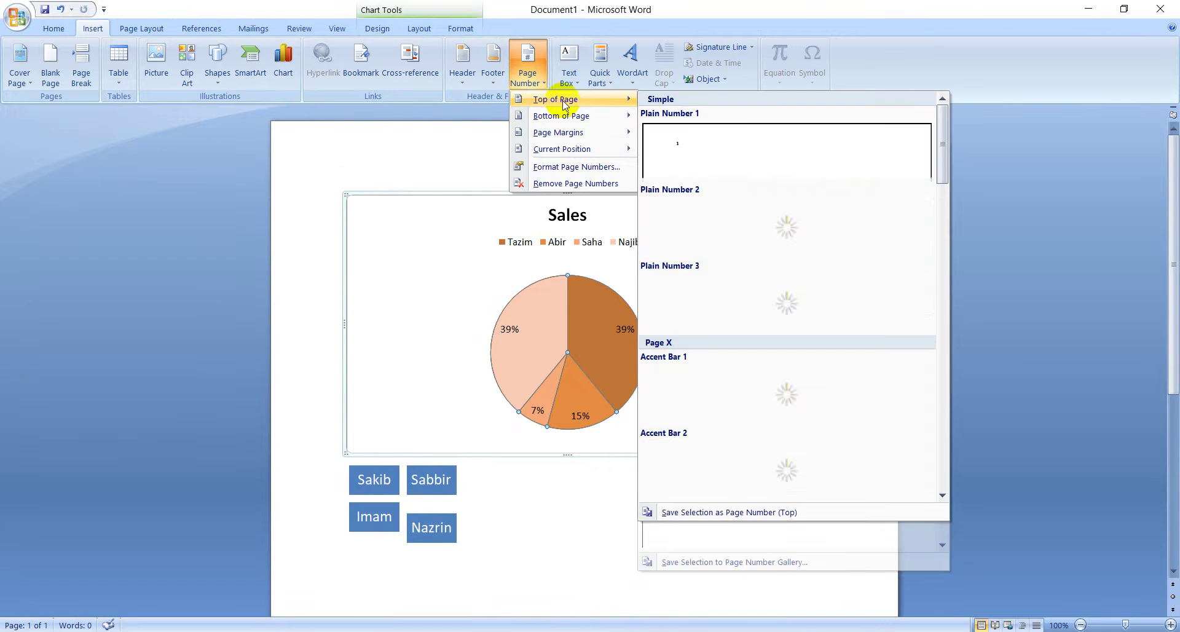
click(704, 164)
click(387, 138)
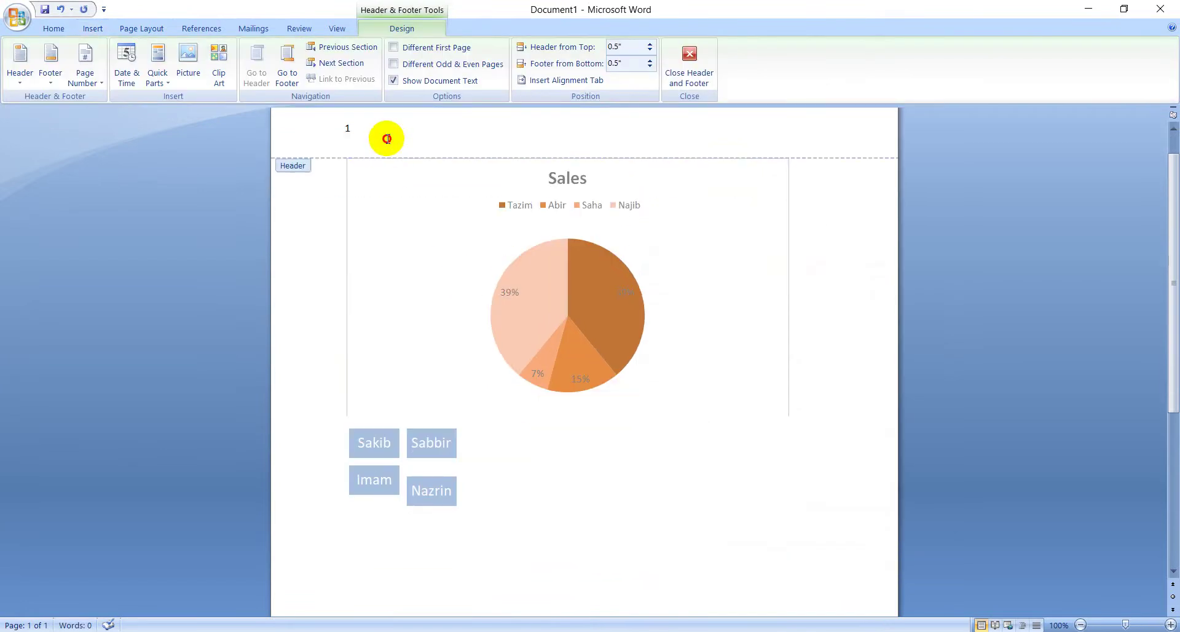
Insert the built-in Austere (Even Page) footer in the document.
scroll(483, 503, down, 5)
scroll(416, 126, up, 6)
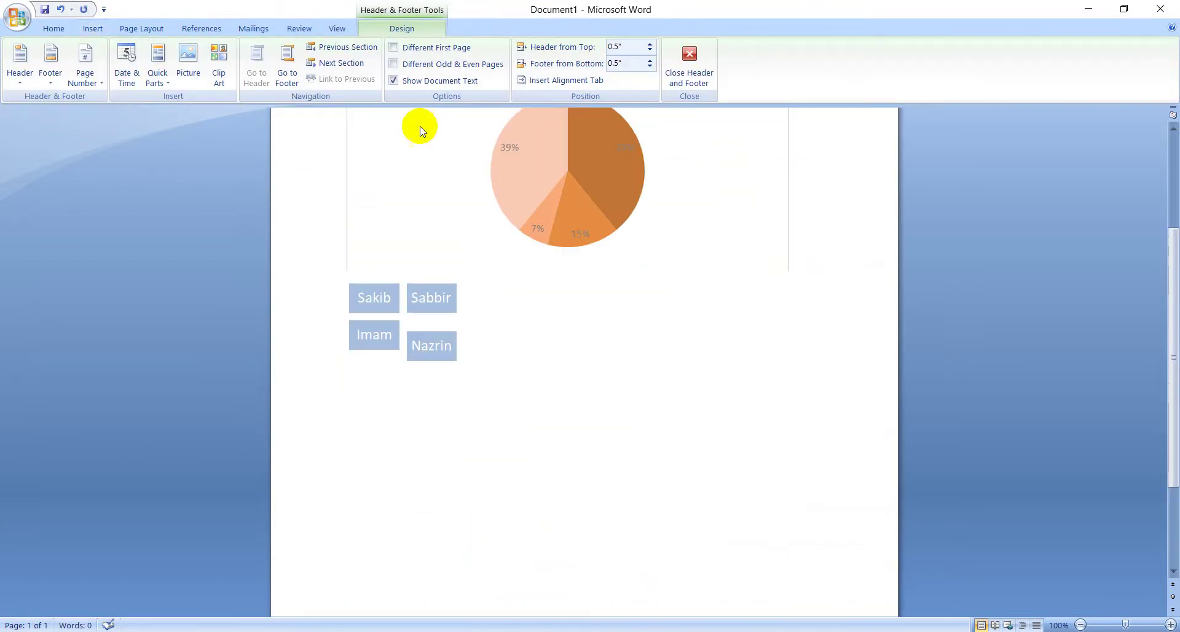
scroll(453, 179, down, 4)
scroll(400, 571, down, 2)
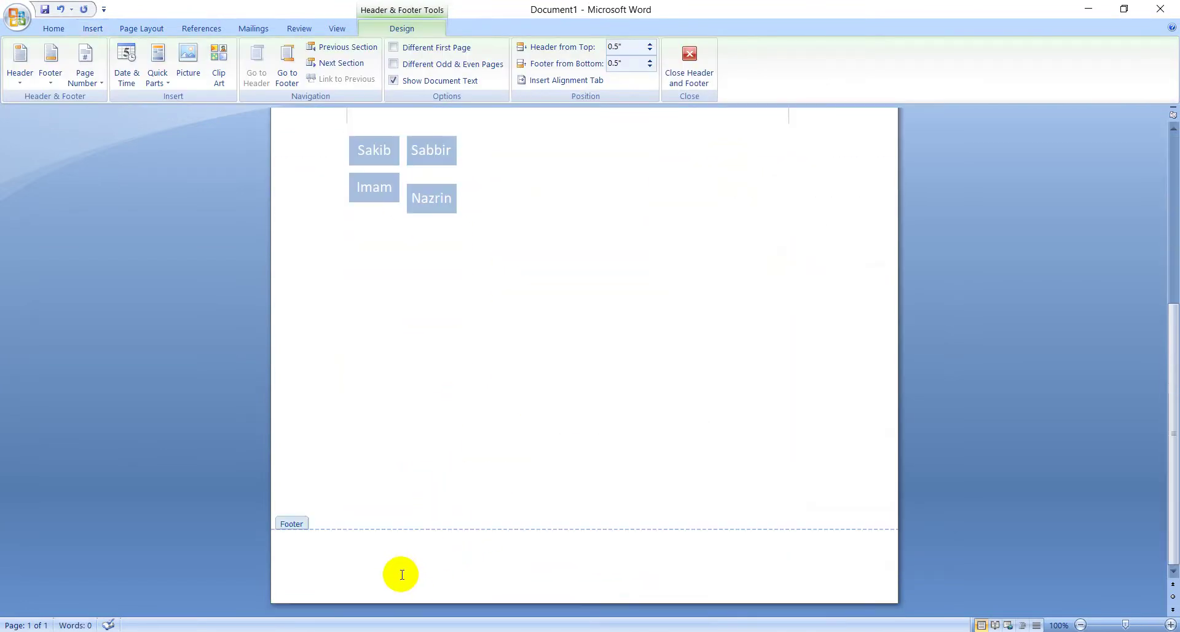
scroll(394, 491, up, 3)
scroll(381, 68, up, 3)
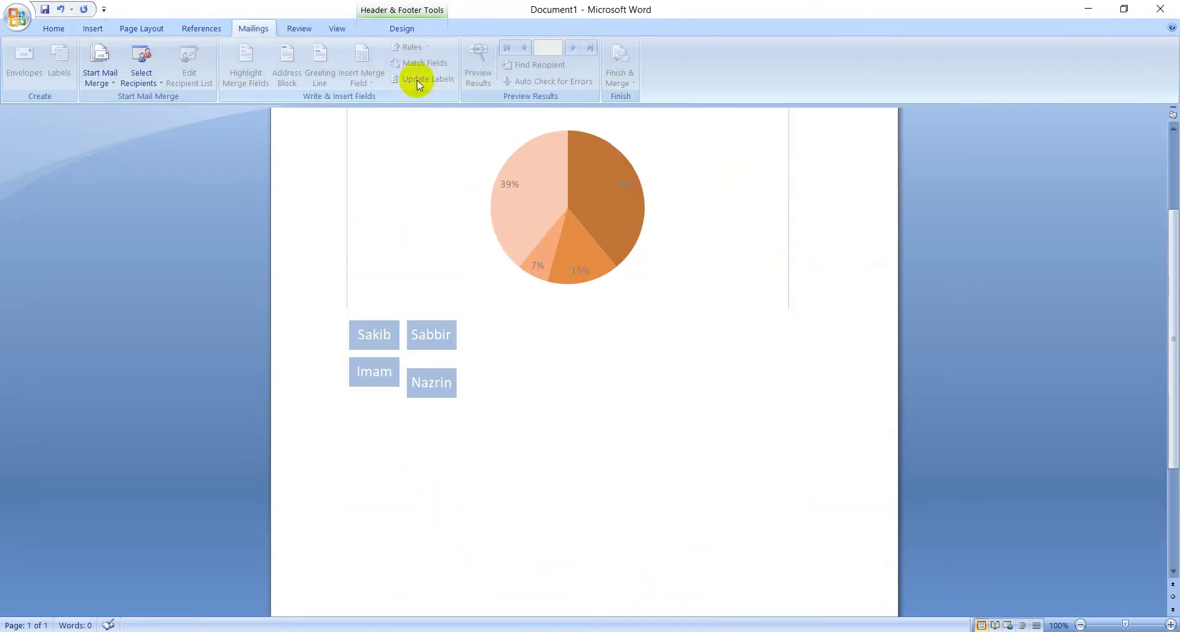
click(99, 28)
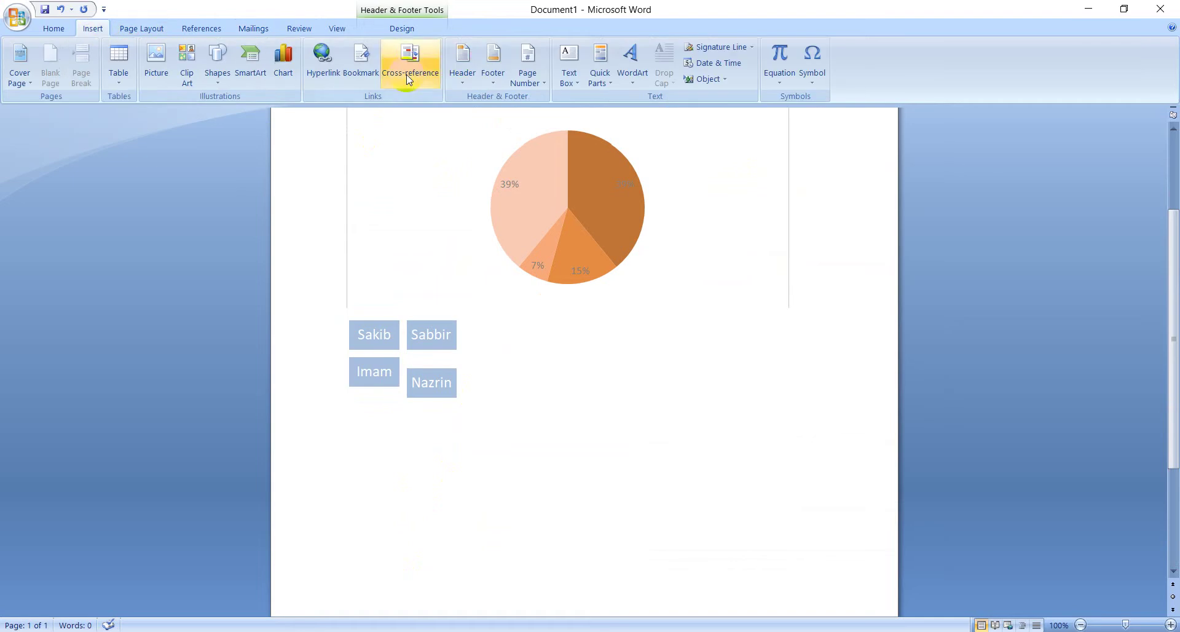
click(491, 72)
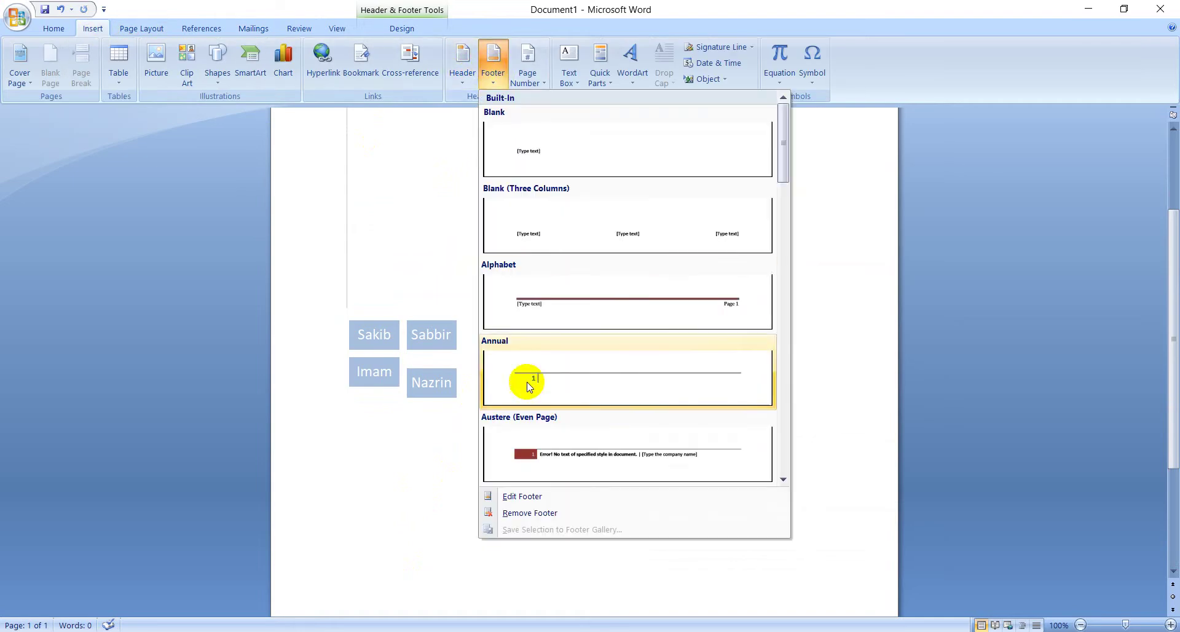
click(575, 452)
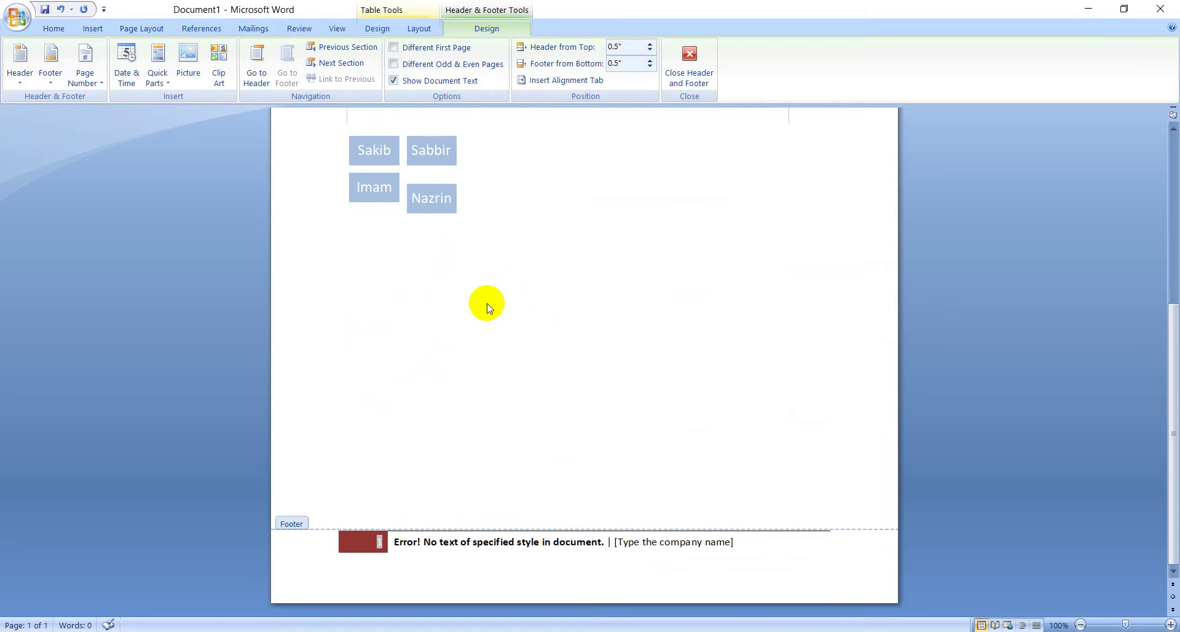
Enter the text "tytyty" on the line beneath the Austere footer.
click(572, 543)
click(461, 556)
text(tytyty)
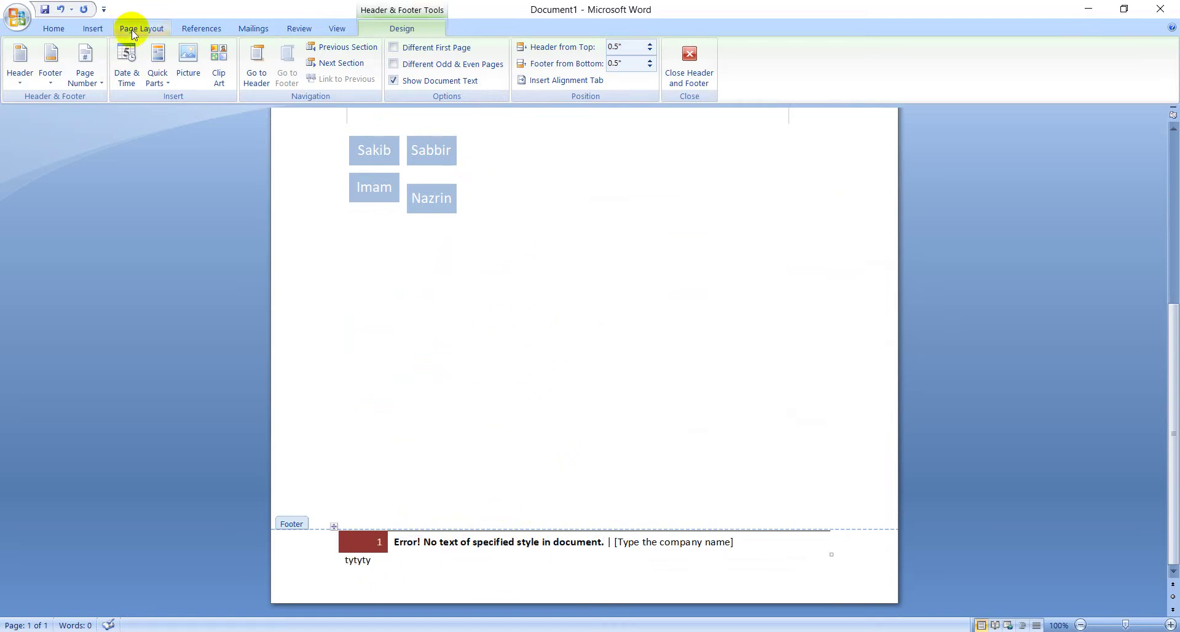
scroll(524, 305, up, 3)
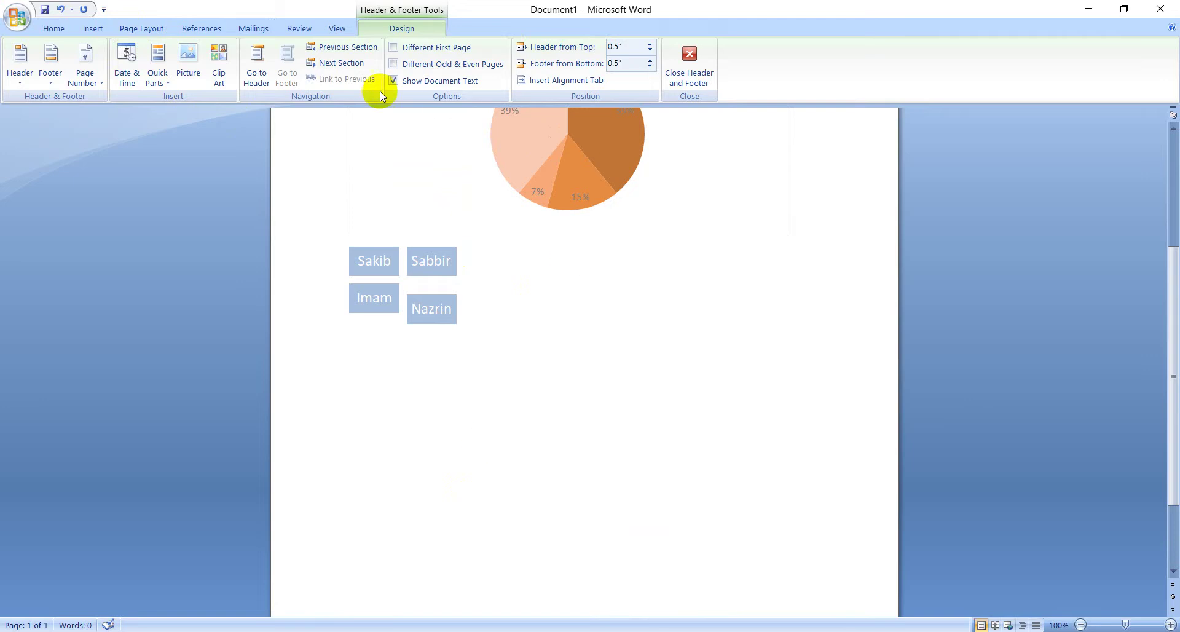
Look over the header page number and the footer text, switching between header editing and the document body.
click(93, 28)
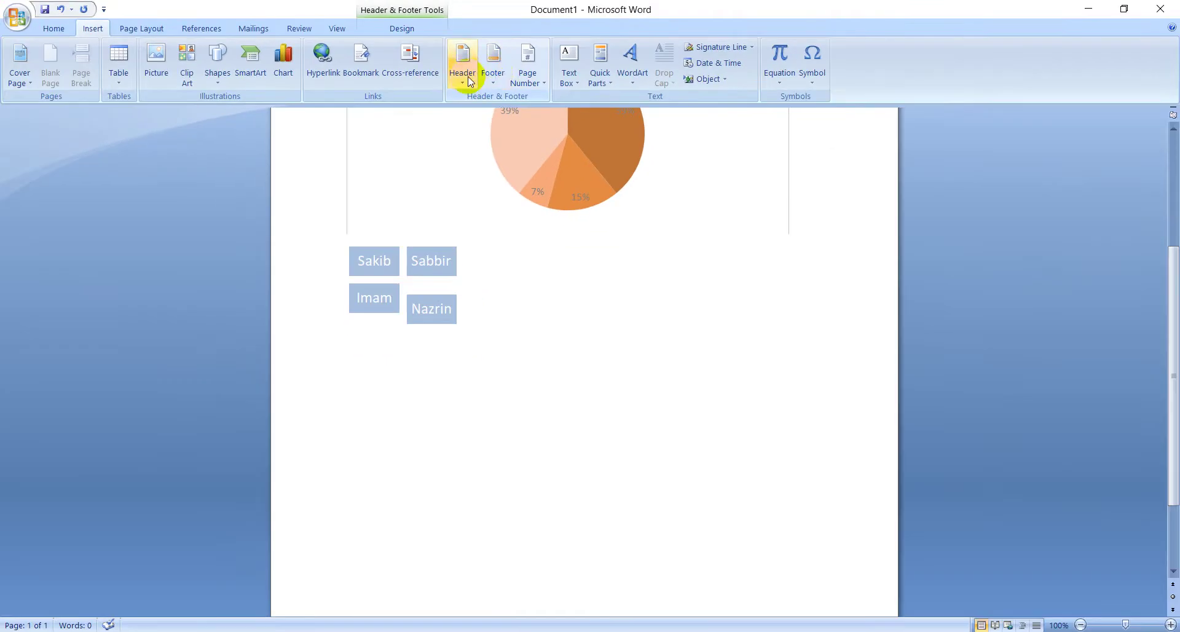
scroll(482, 283, down, 3)
scroll(517, 227, up, 9)
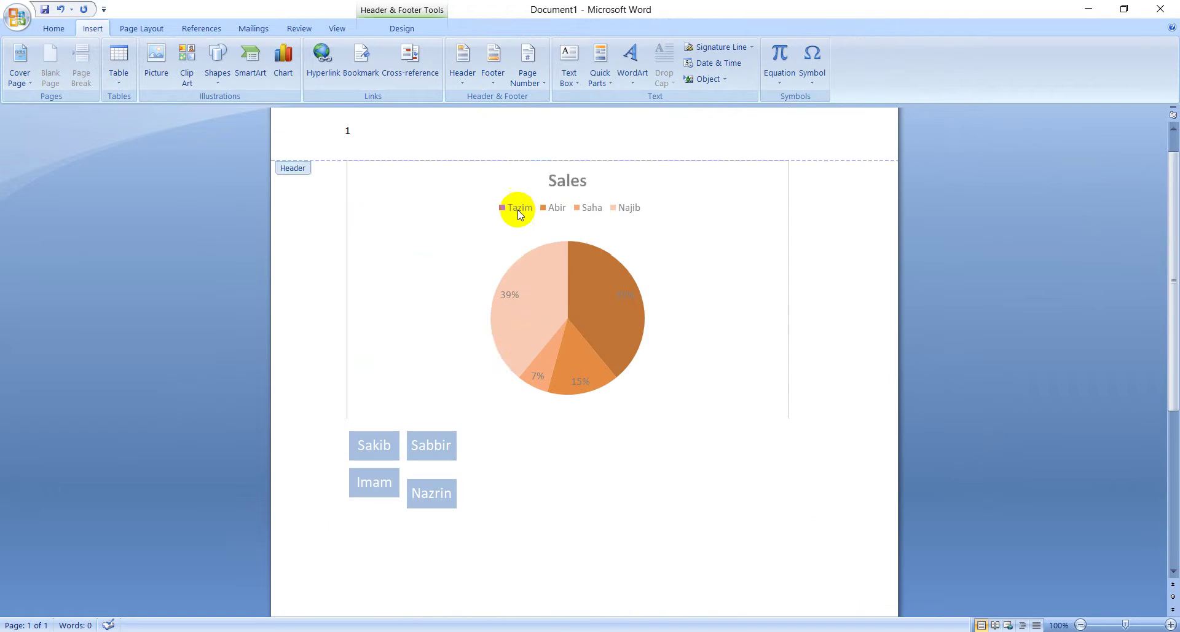
scroll(529, 170, down, 9)
scroll(507, 322, up, 9)
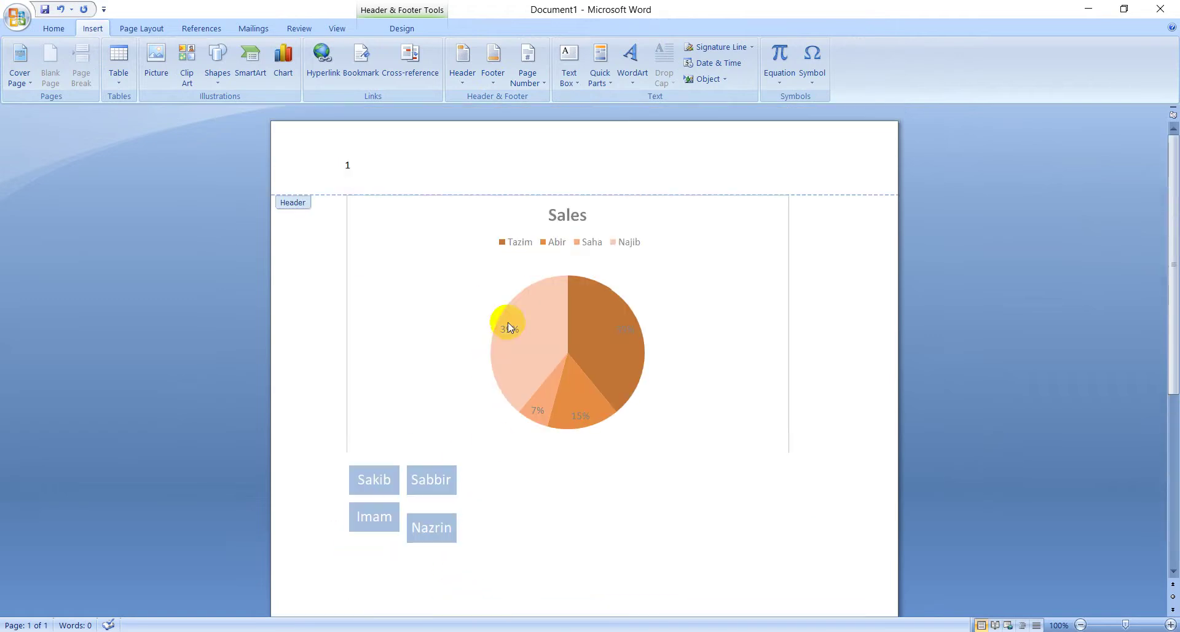
double_click(508, 322)
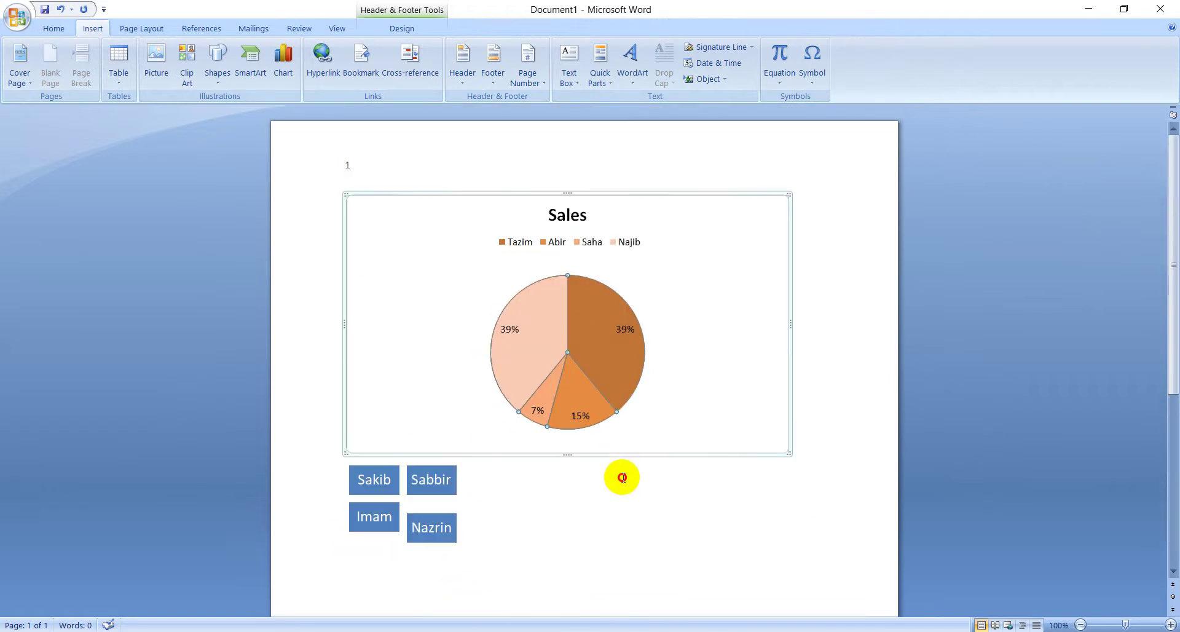
double_click(539, 156)
scroll(540, 184, down, 9)
scroll(535, 168, up, 8)
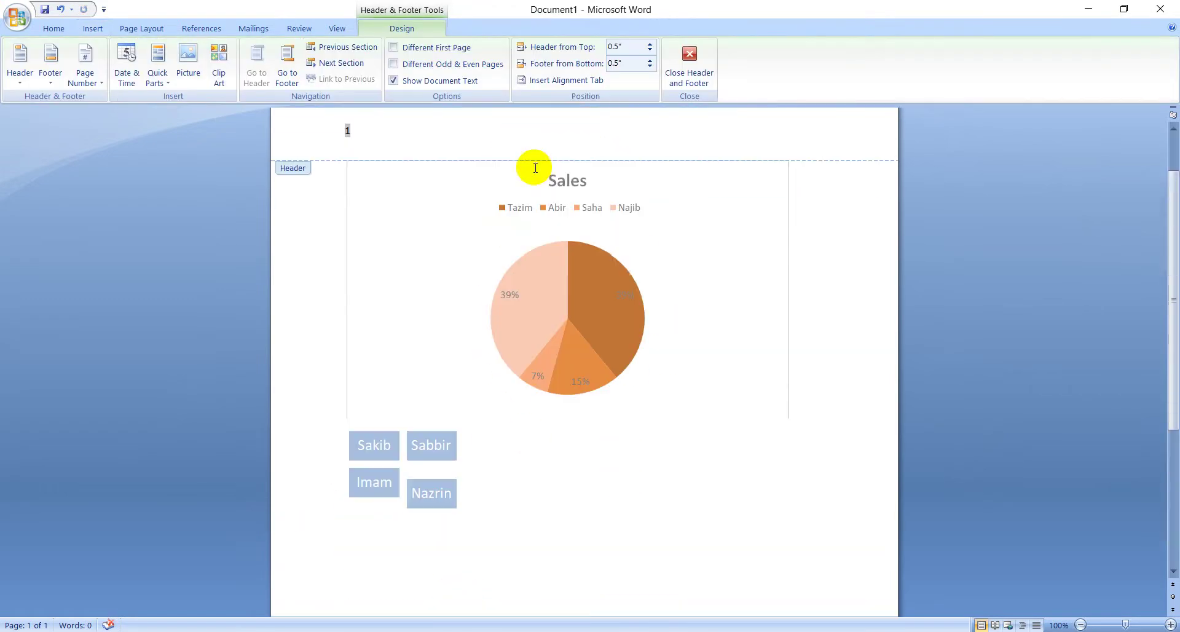
scroll(535, 168, up, 1)
scroll(469, 581, down, 10)
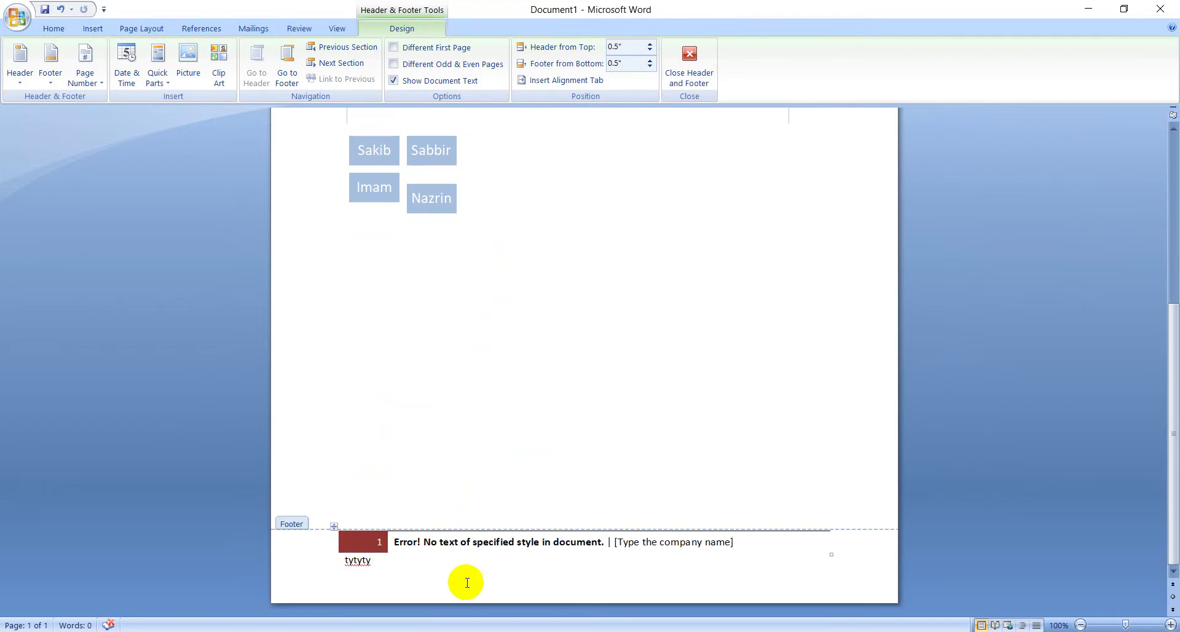
scroll(518, 392, up, 3)
click(523, 398)
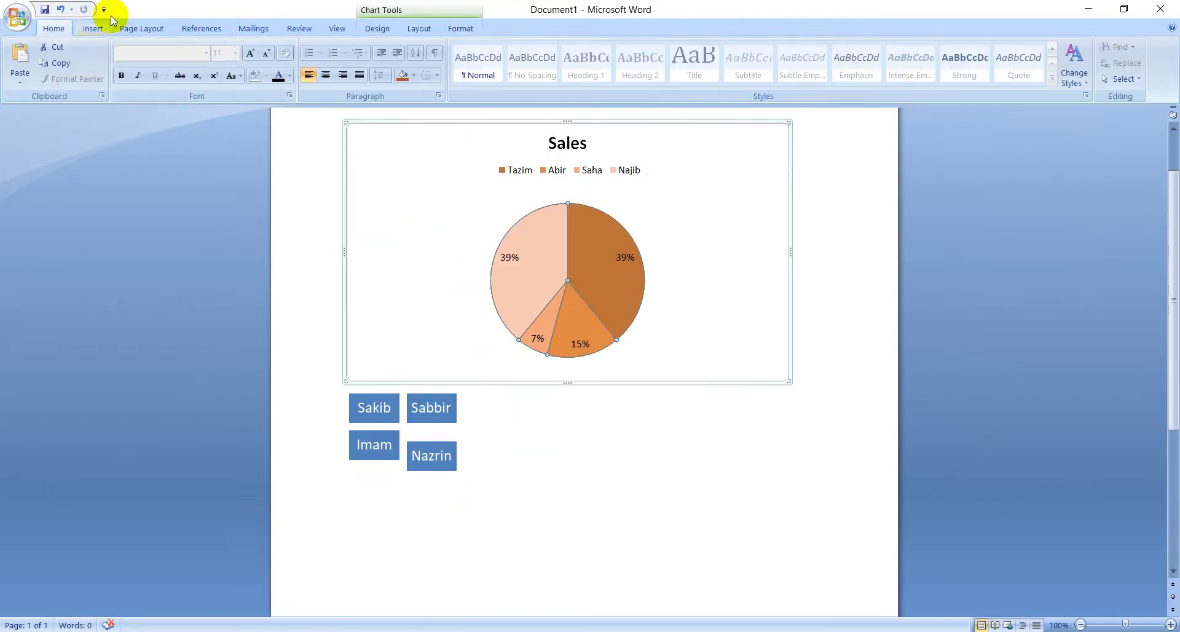
Delete the pie chart and the SmartArt block list from the page.
click(97, 27)
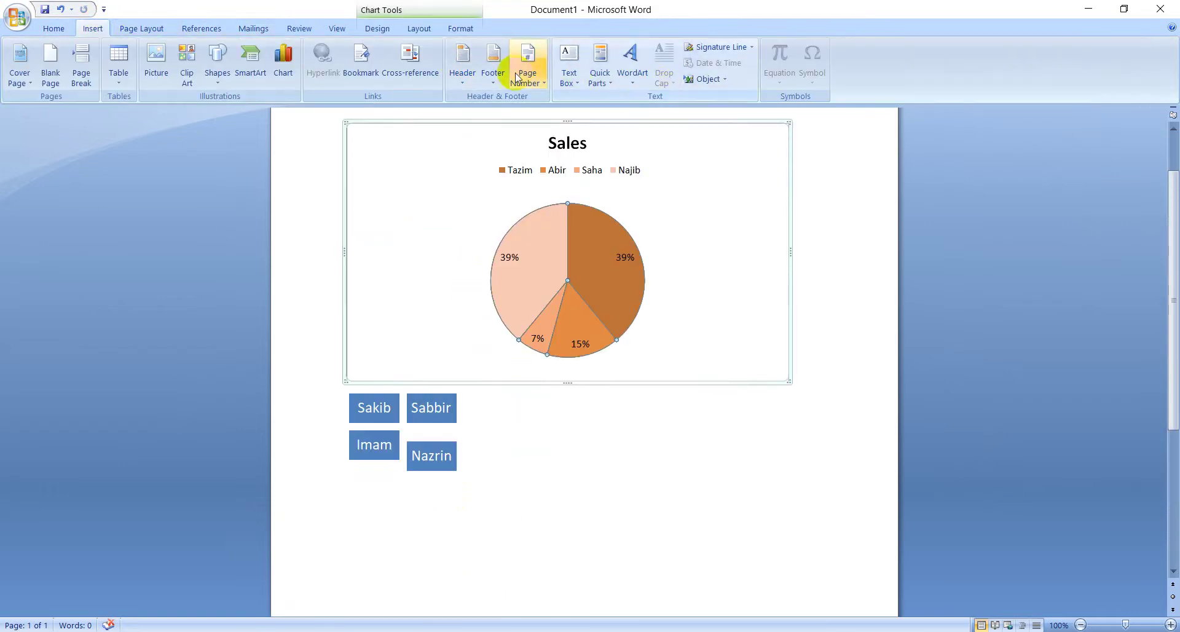
click(637, 214)
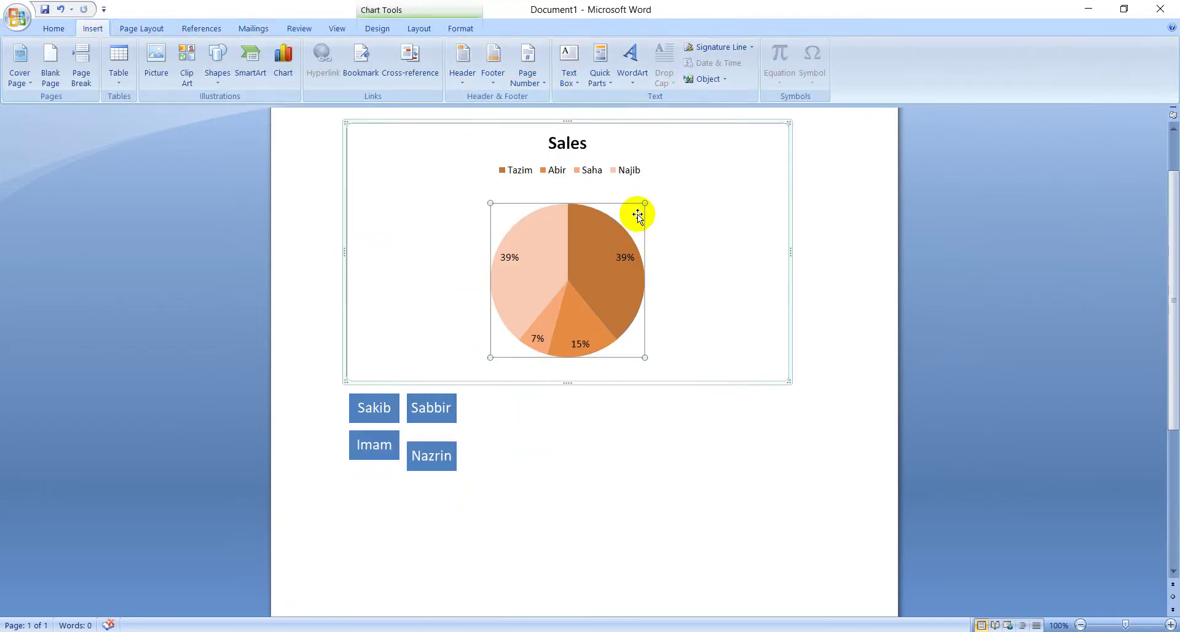
click(595, 453)
triple_click(347, 212)
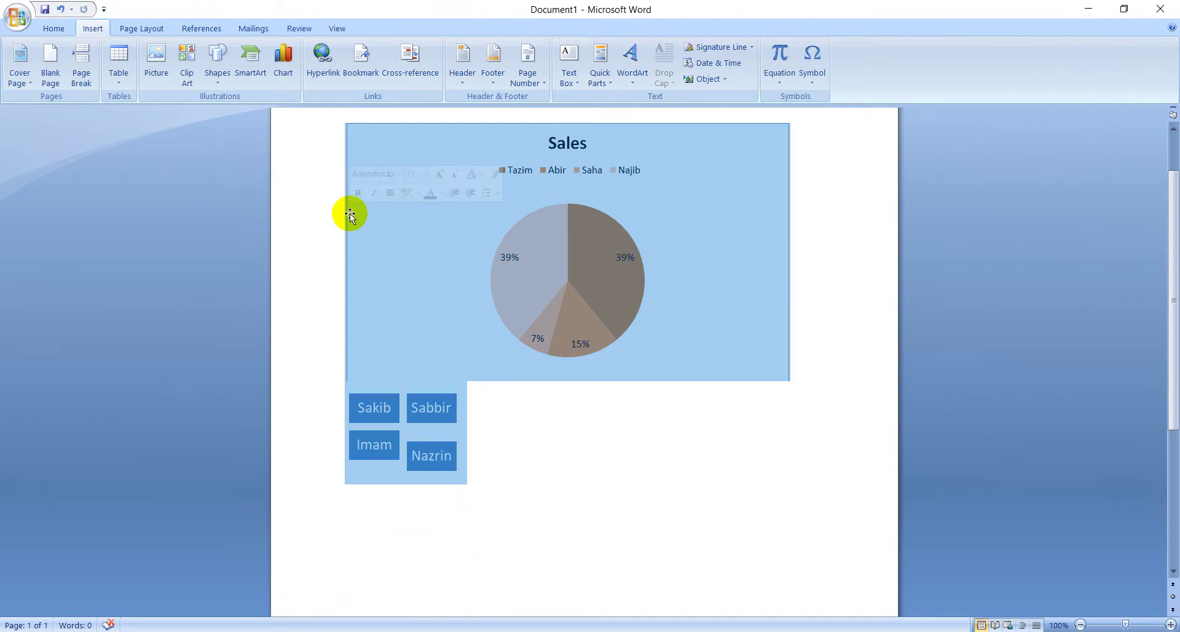
key(Delete)
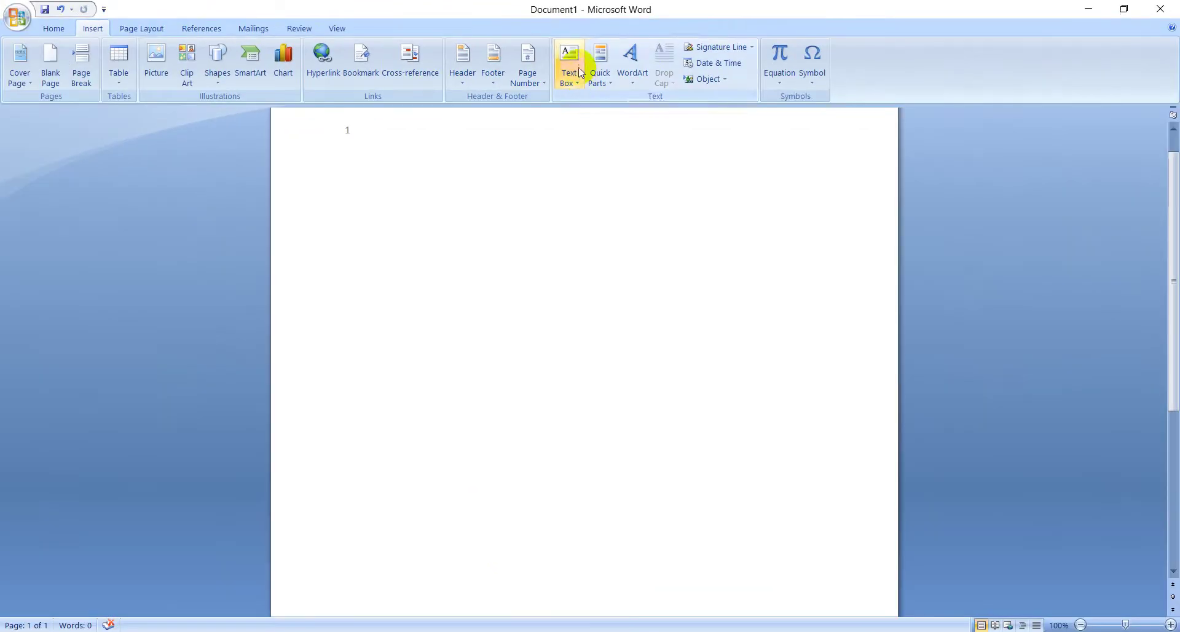
Insert the built-in Simple Text Box in the empty document.
click(568, 66)
scroll(614, 276, down, 3)
scroll(629, 307, up, 3)
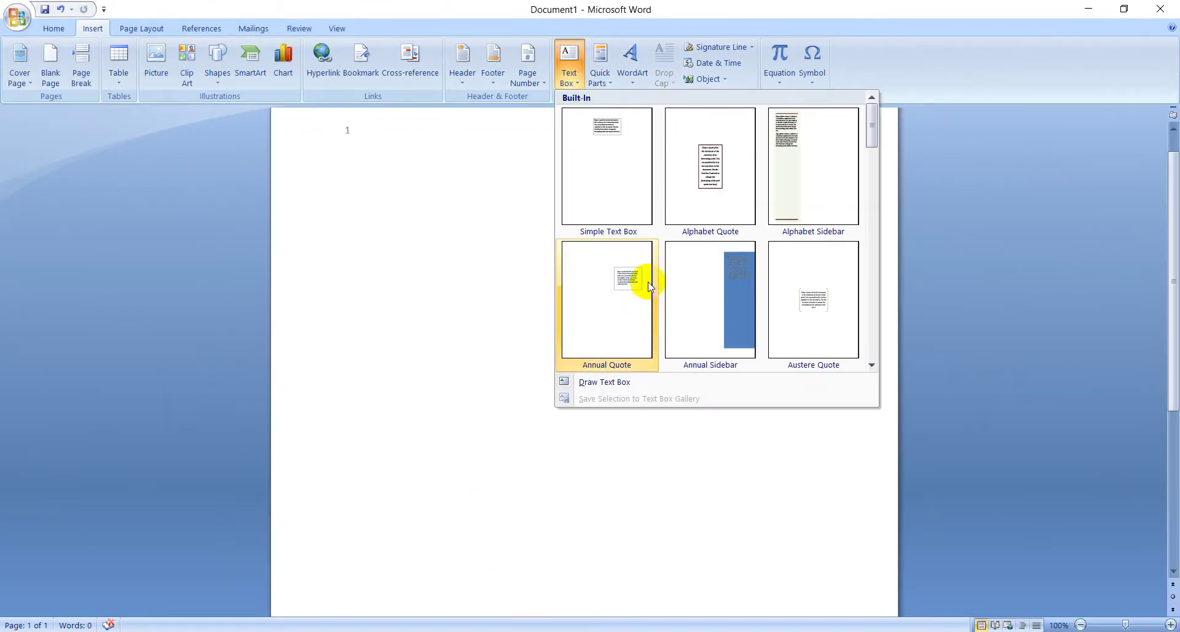
click(595, 145)
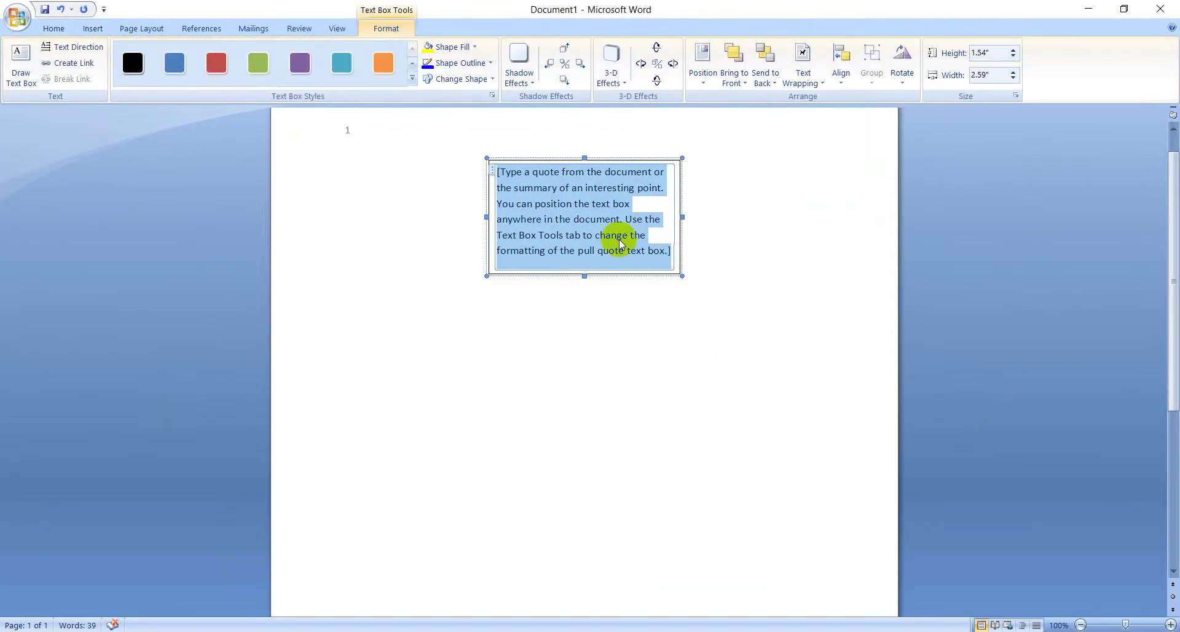
click(592, 334)
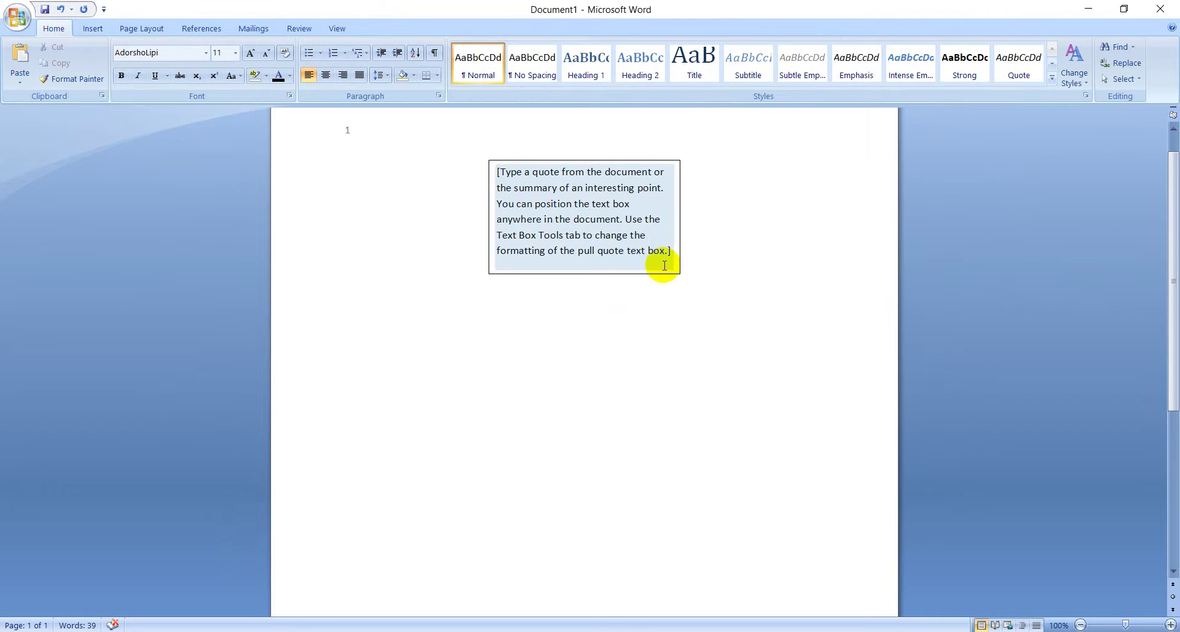
Shrink the text box in width and height so that it shows only five lines of its placeholder text.
click(604, 198)
drag(680, 271, 657, 247)
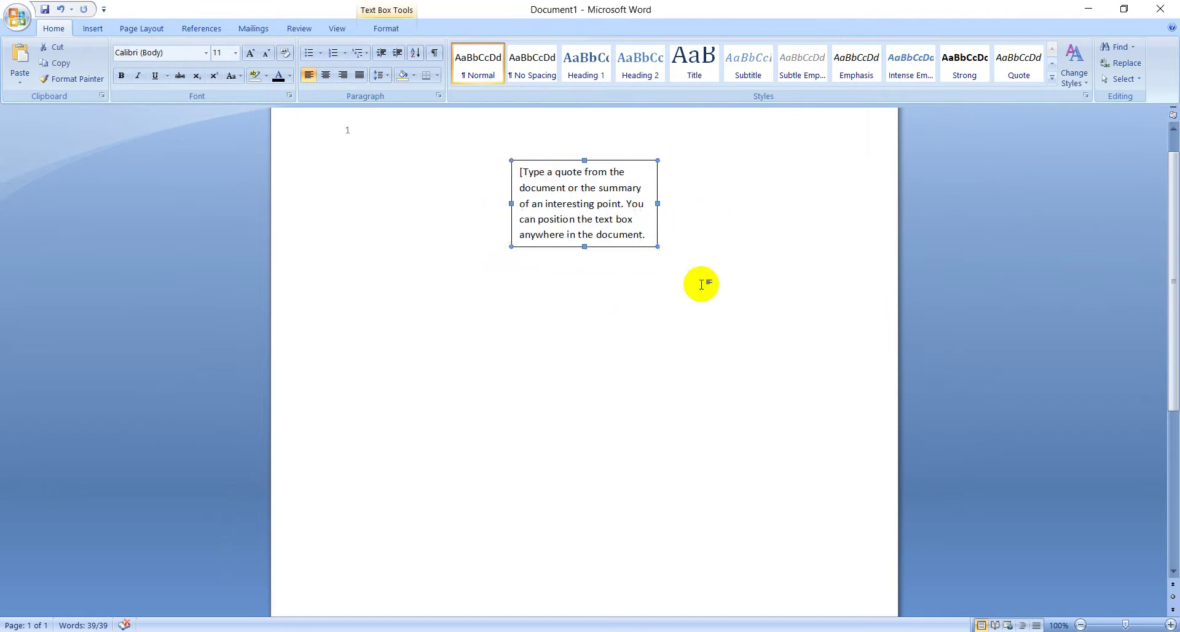
click(694, 283)
click(592, 195)
click(603, 318)
click(590, 209)
click(576, 381)
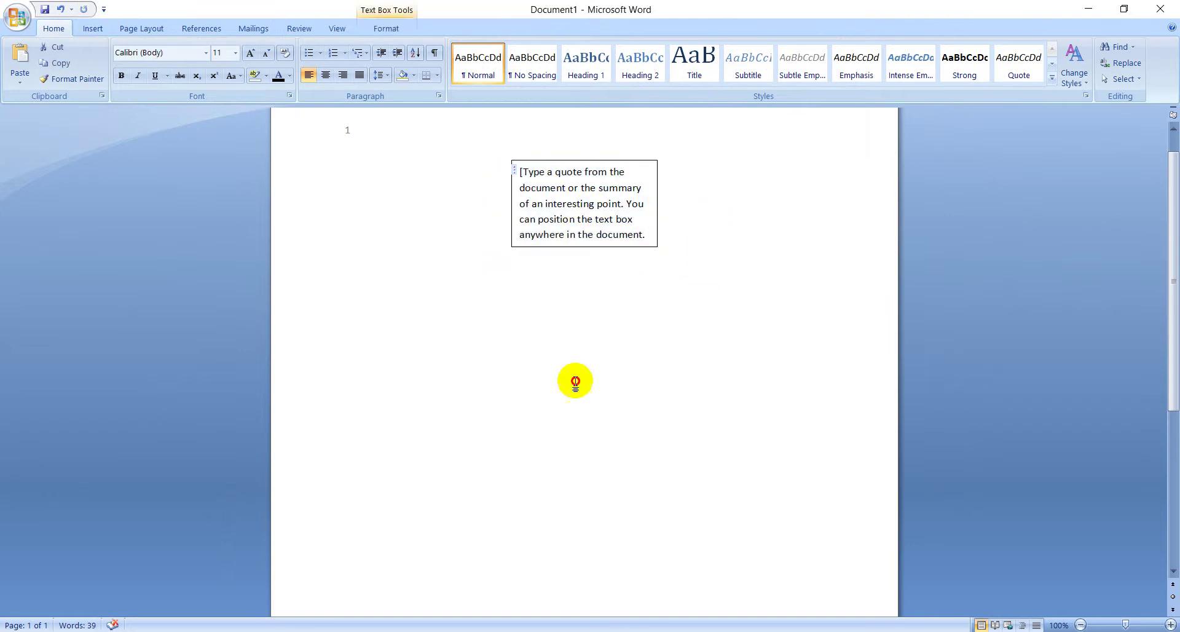
click(592, 212)
click(376, 136)
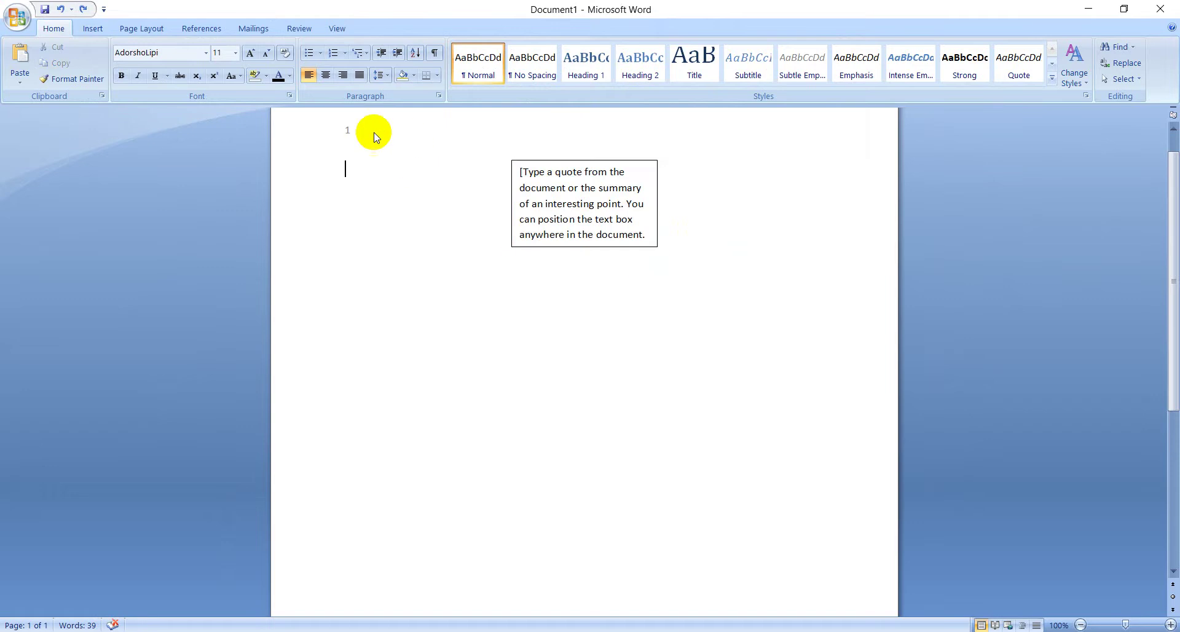
Try to insert the Author document property from the Quick Parts into the page.
click(93, 32)
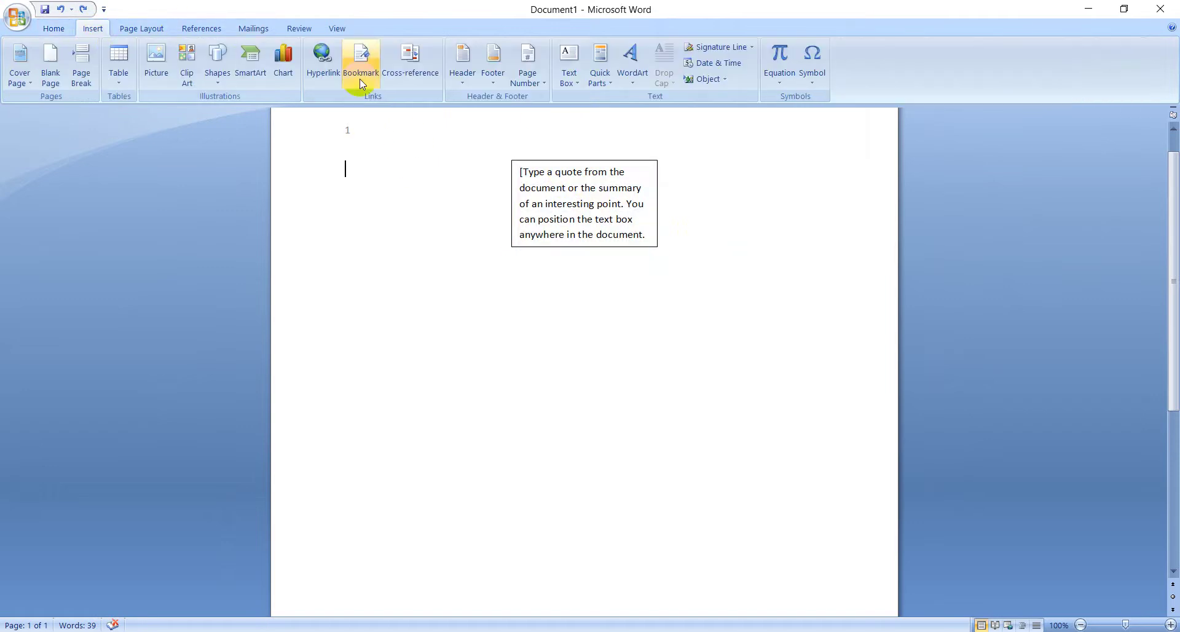
click(599, 77)
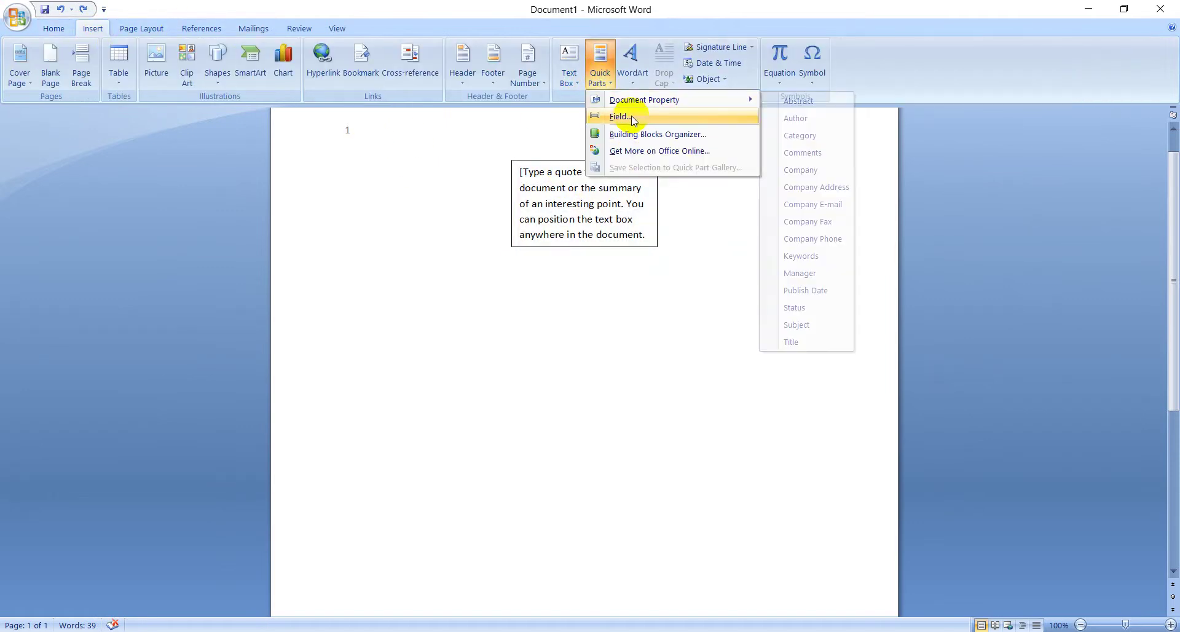
mouse_move(627, 100)
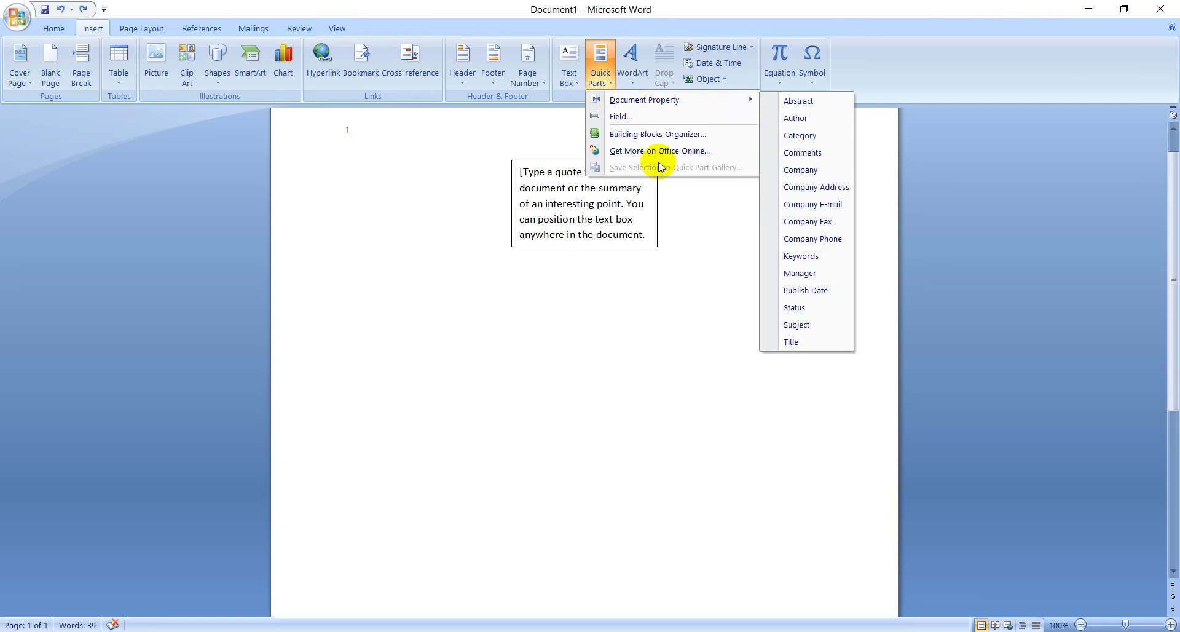
click(793, 121)
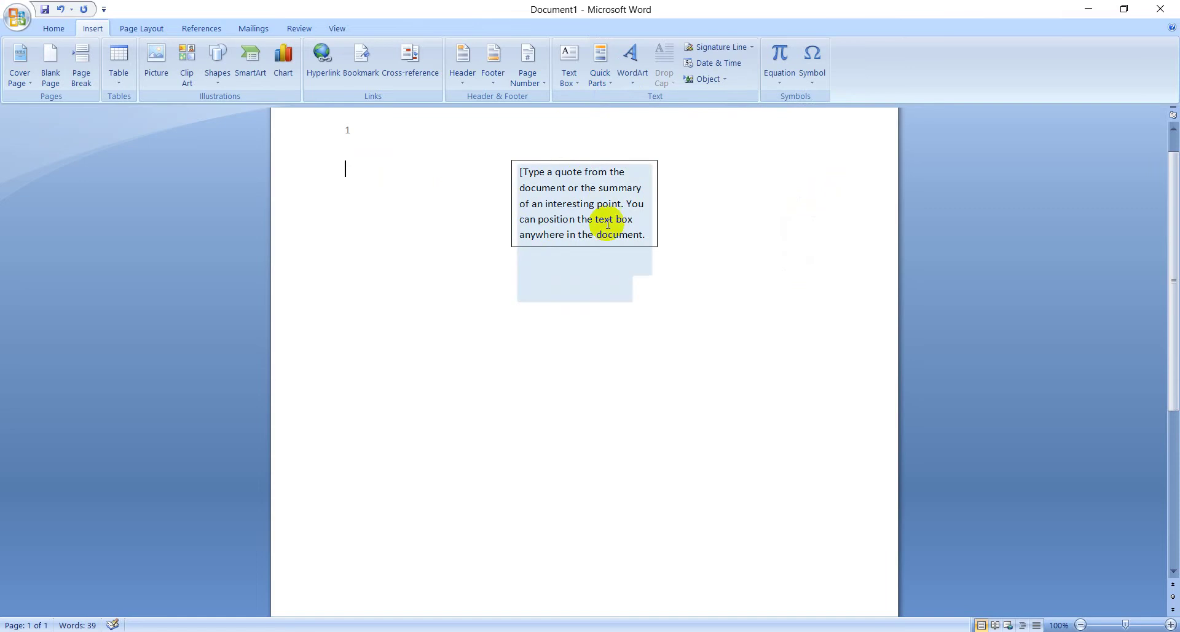
Clear the placeholder text and remove the text box from the page.
click(606, 205)
key(Delete)
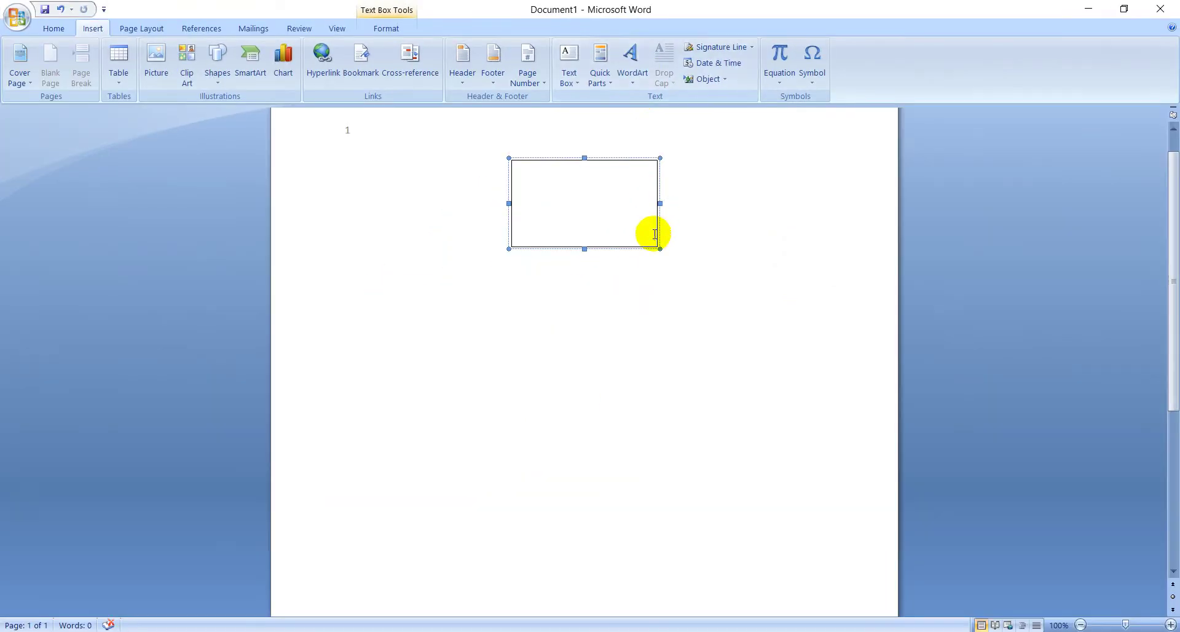
click(653, 321)
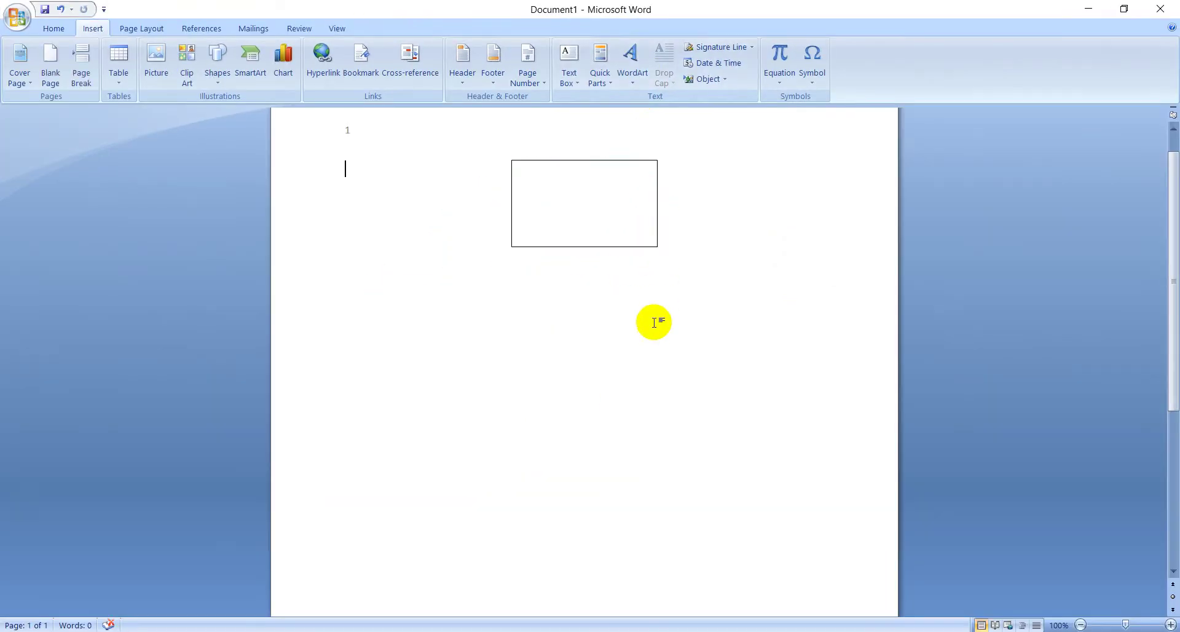
click(597, 214)
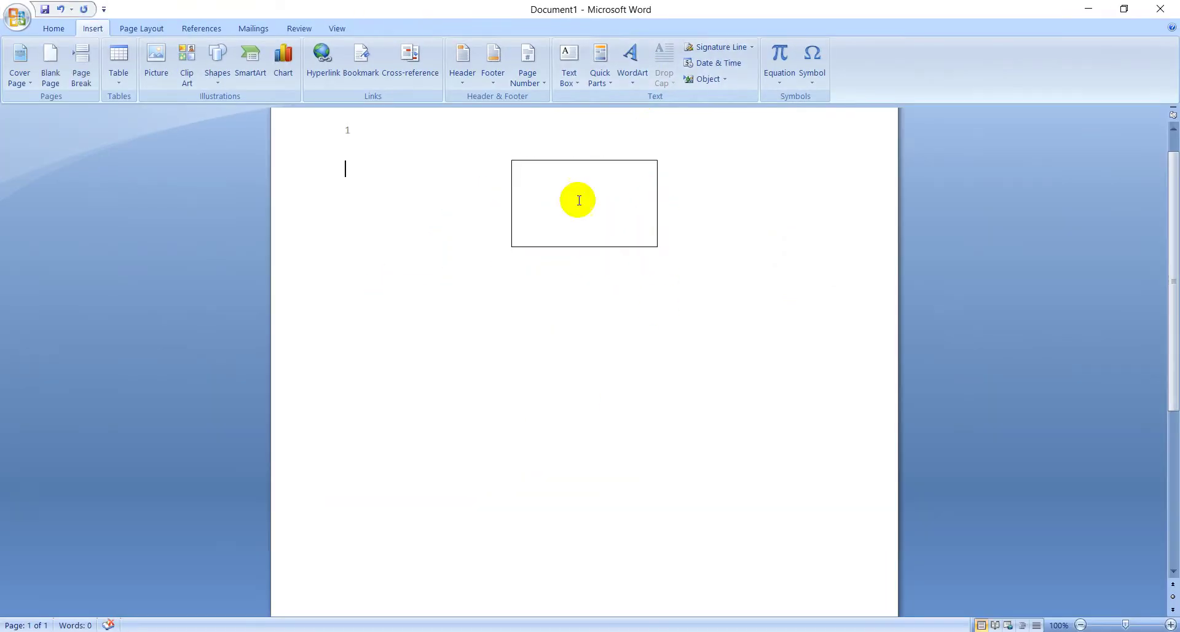
right_click(576, 194)
click(521, 205)
click(508, 161)
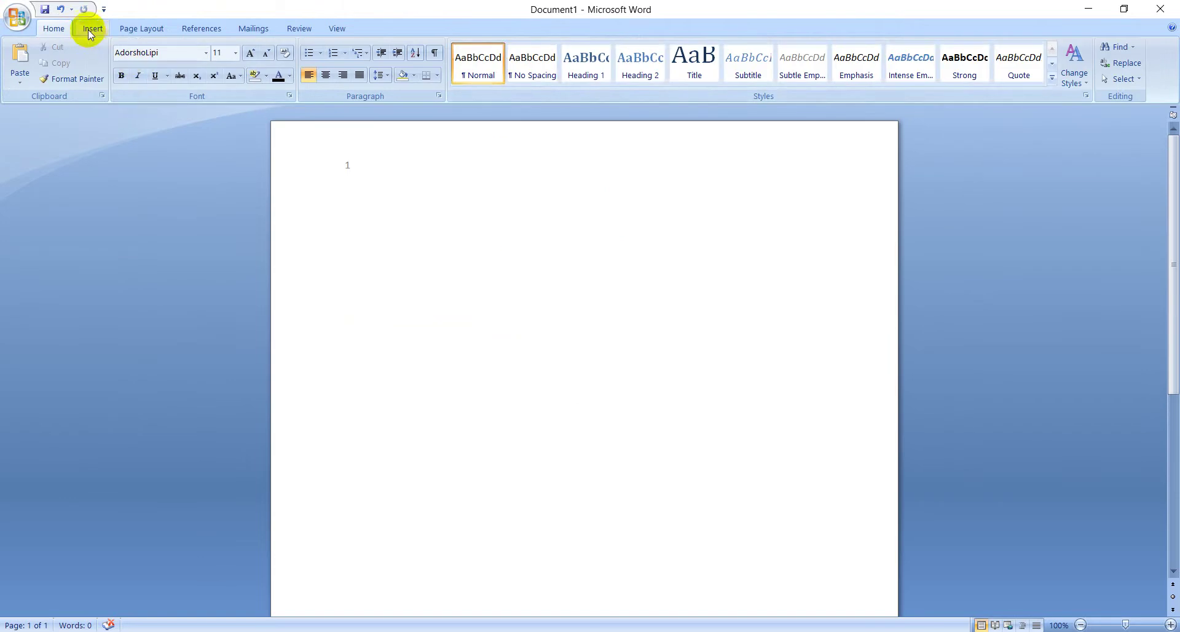
Insert a WordArt reading "Ms word Tutorial" in the blue Impact style with a red shadow.
click(88, 30)
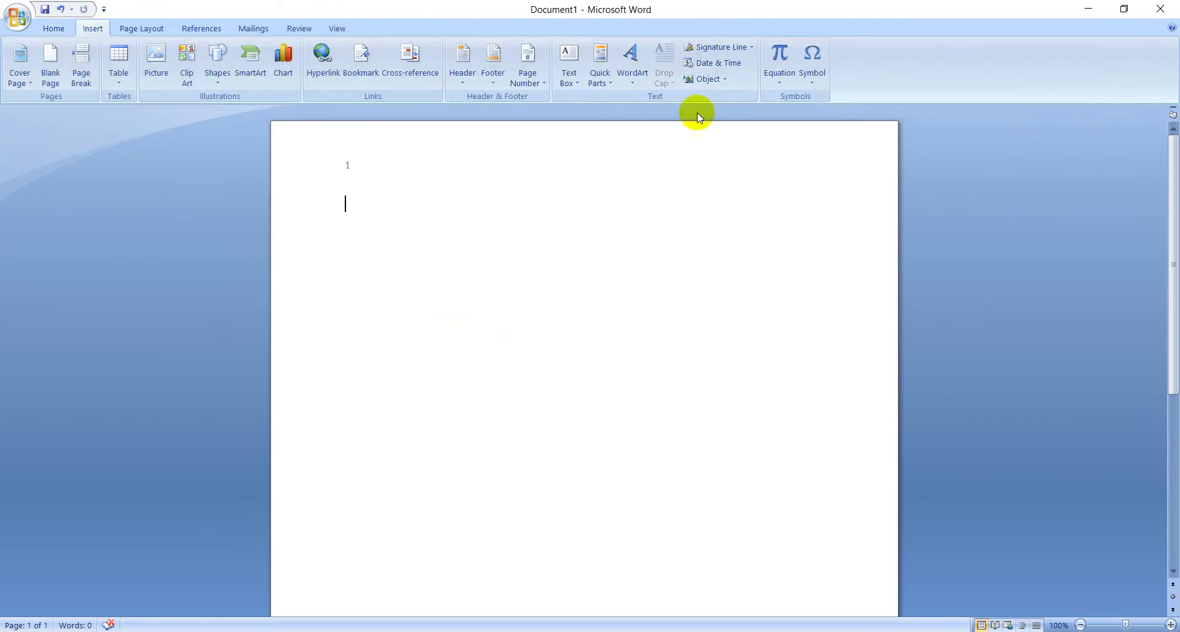
click(632, 58)
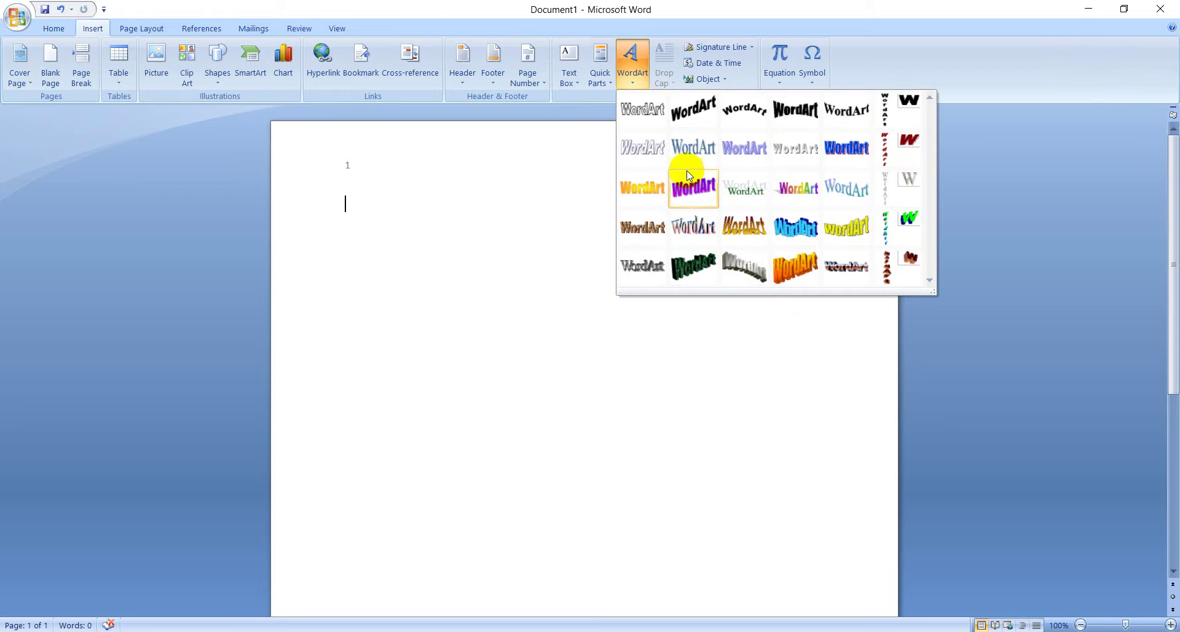
click(611, 228)
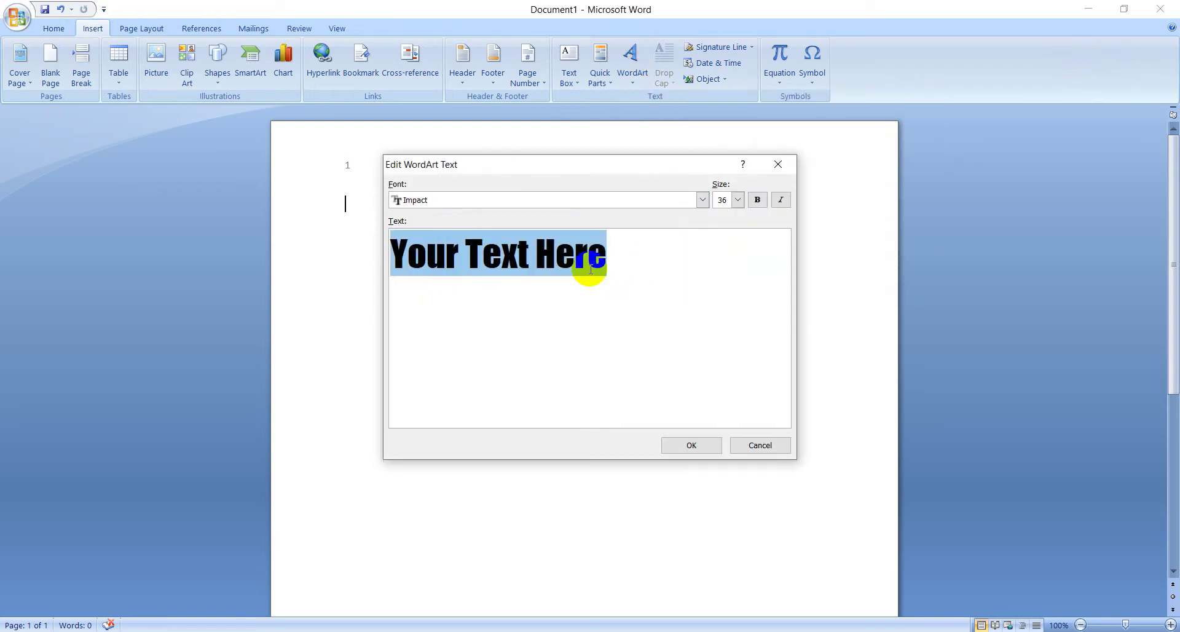
click(622, 260)
drag(618, 260, 442, 258)
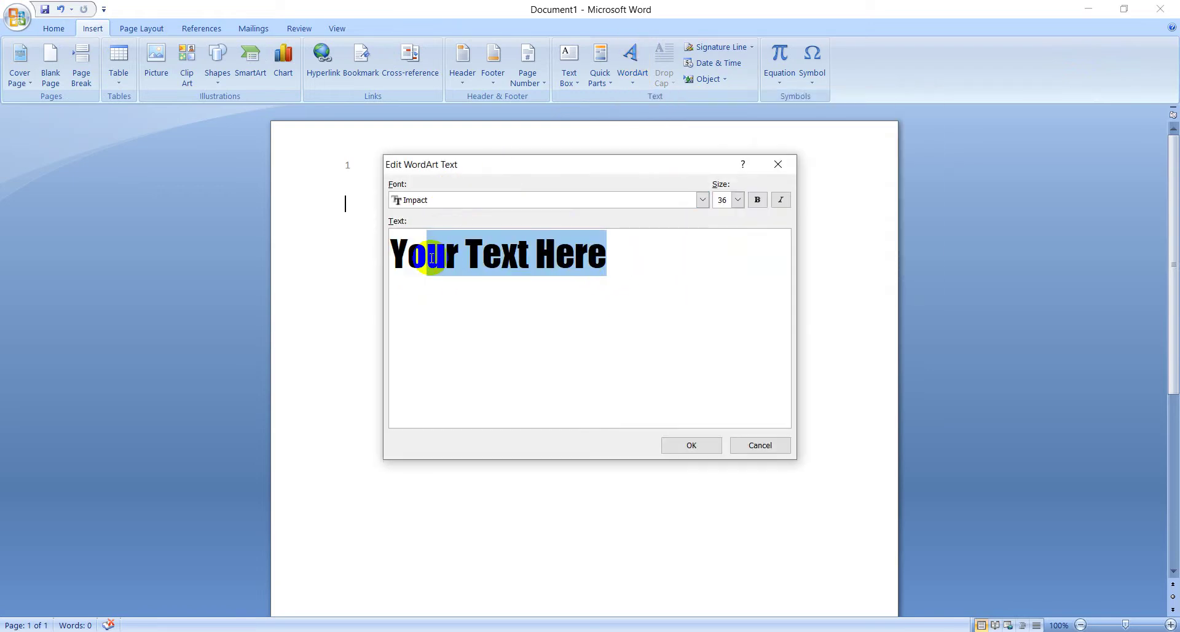
key(BackSpace)
key(BackSpace)
key(BackSpace)
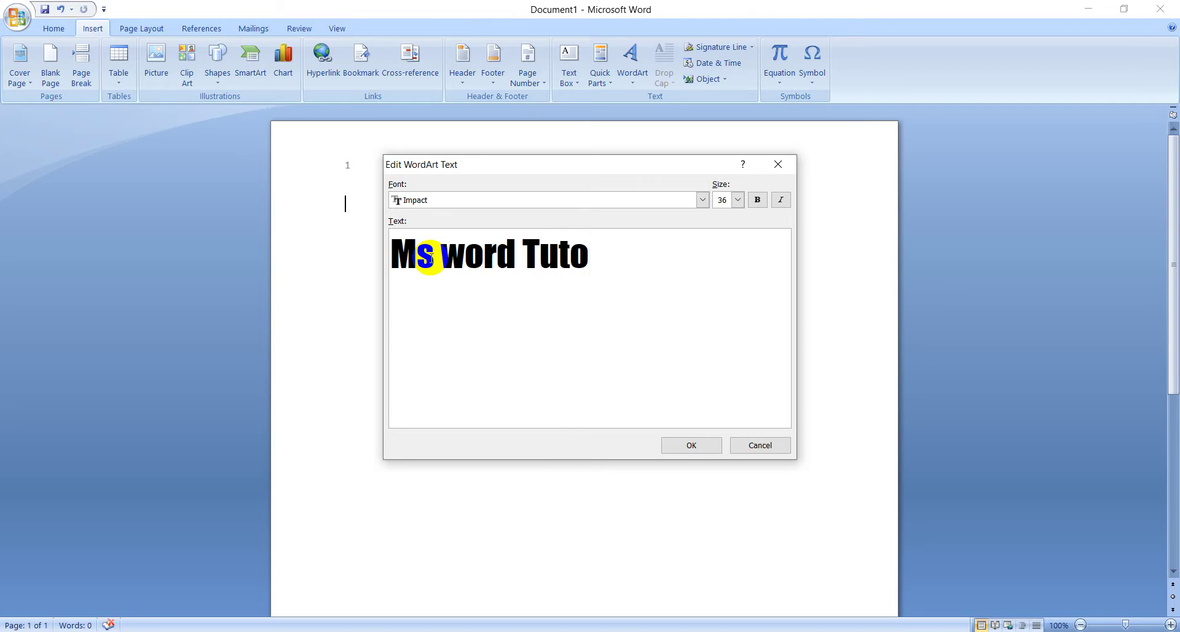
click(692, 445)
drag(430, 223, 532, 261)
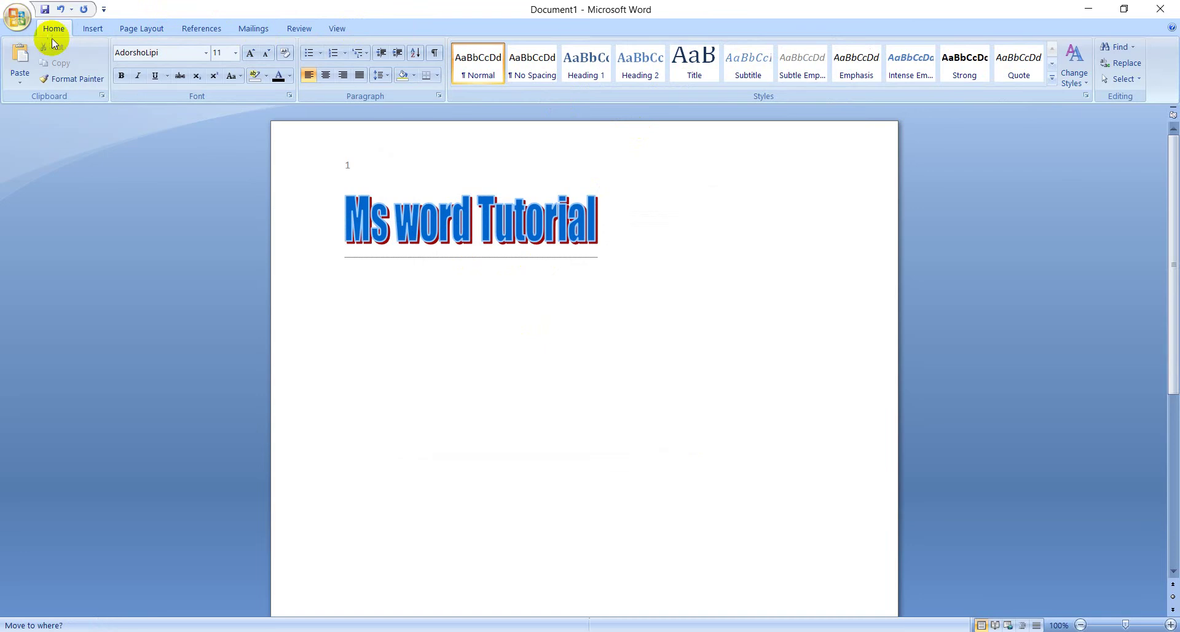
Insert a second WordArt in the dark green 3-D style, keeping the placeholder text "Your Text Here" in Arial Black 36.
click(92, 28)
click(632, 61)
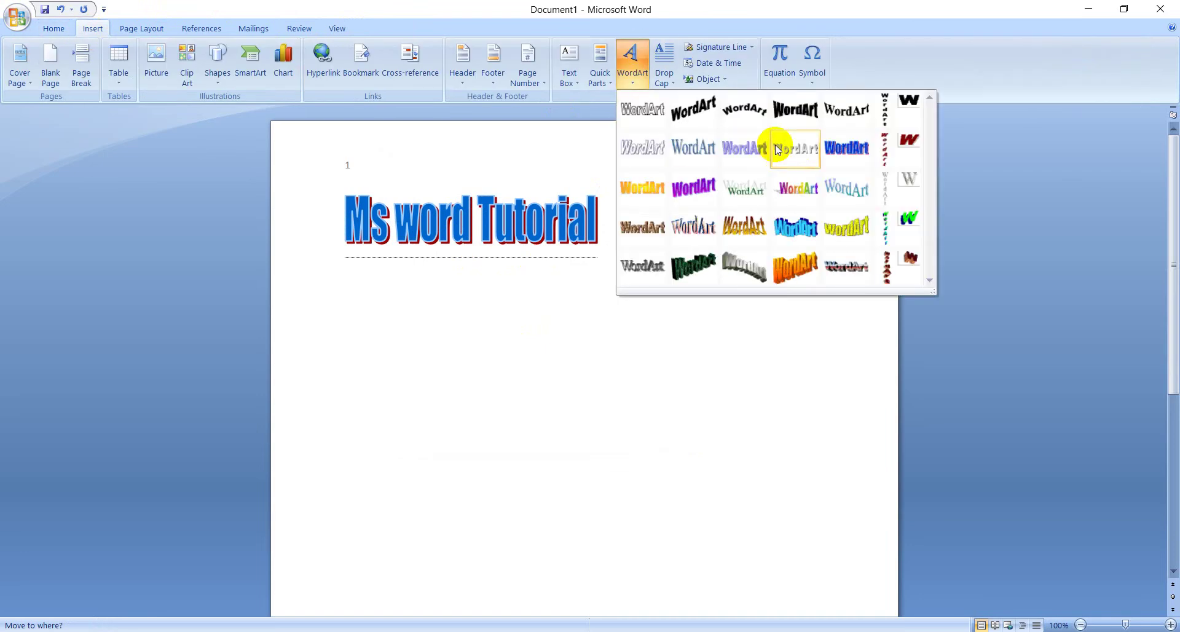
click(710, 270)
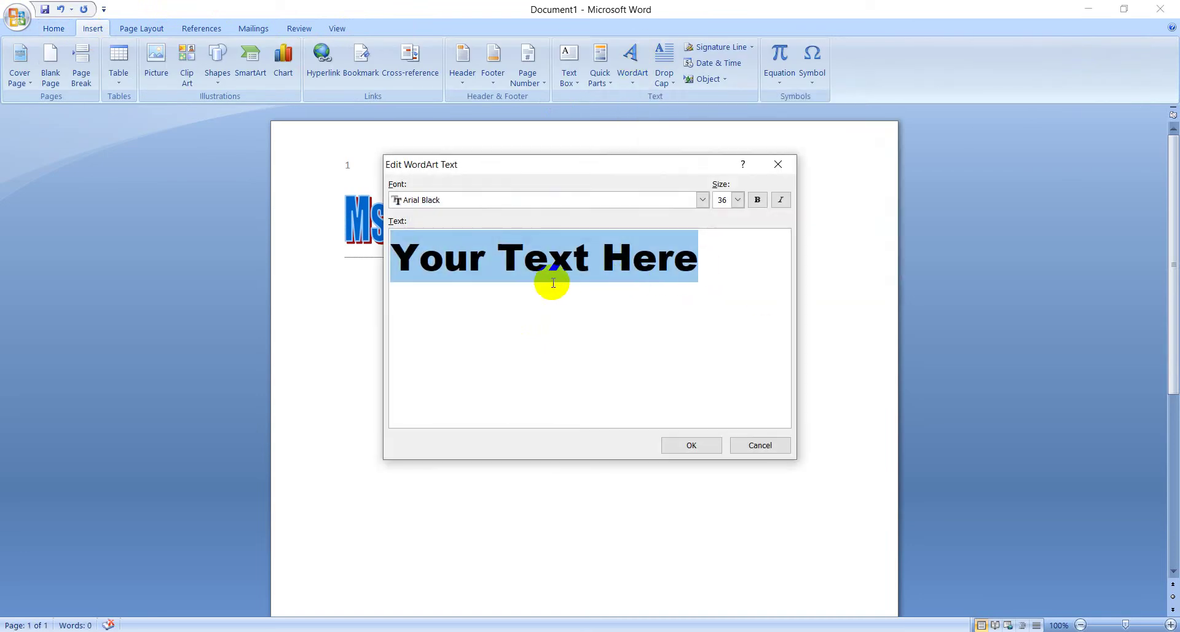
click(697, 444)
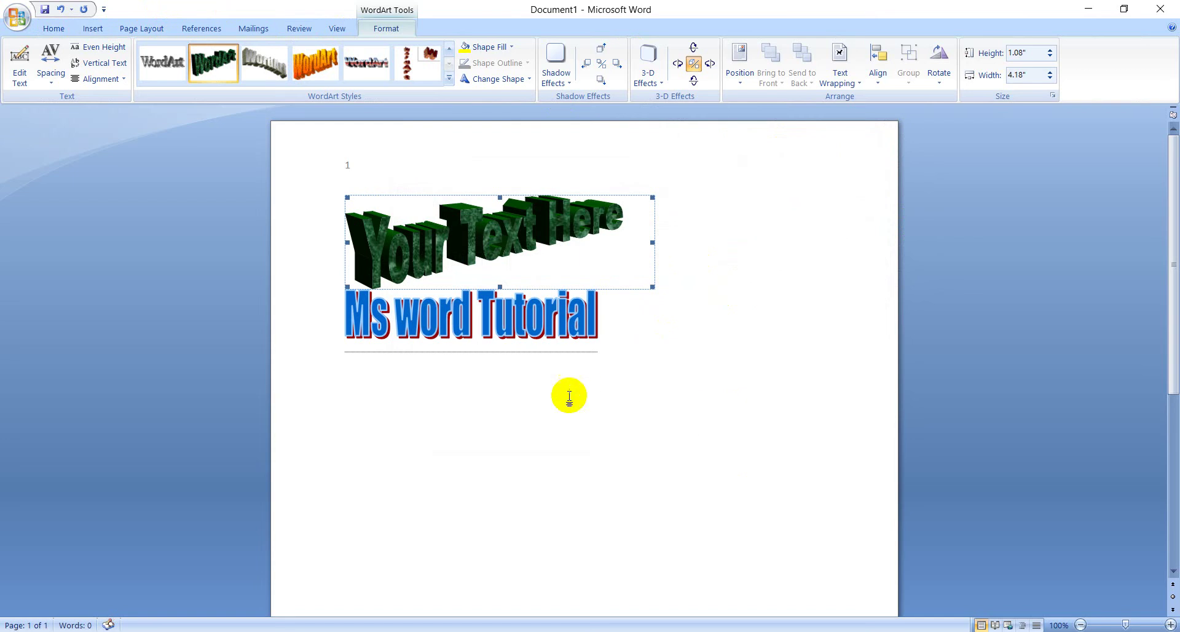
click(509, 265)
click(489, 307)
click(614, 332)
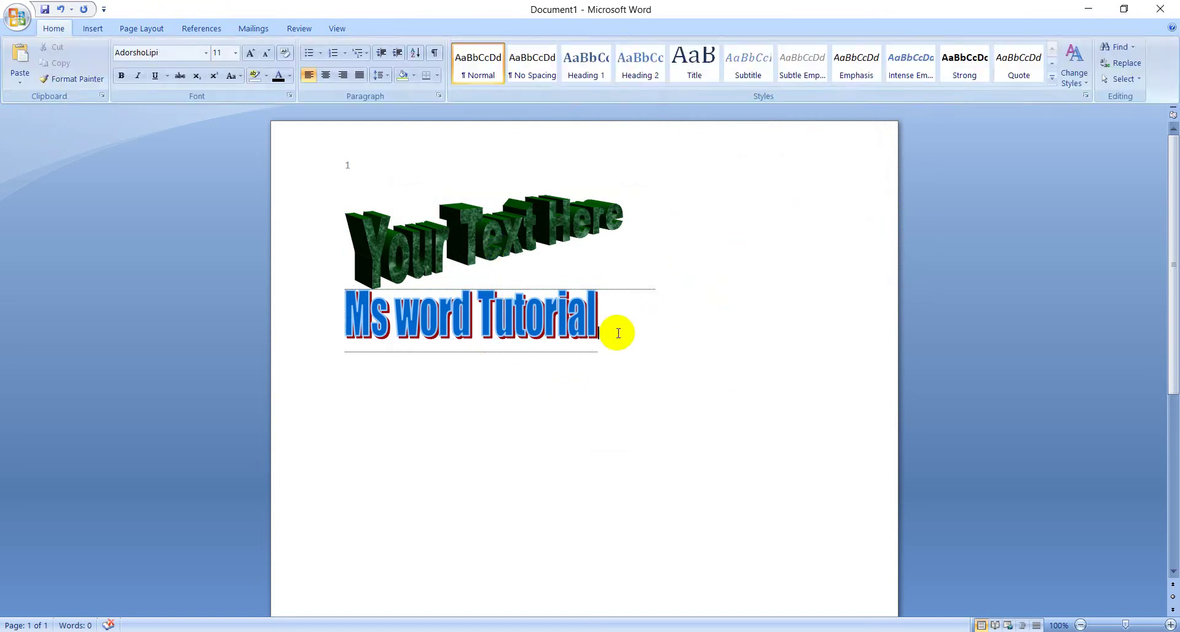
click(572, 334)
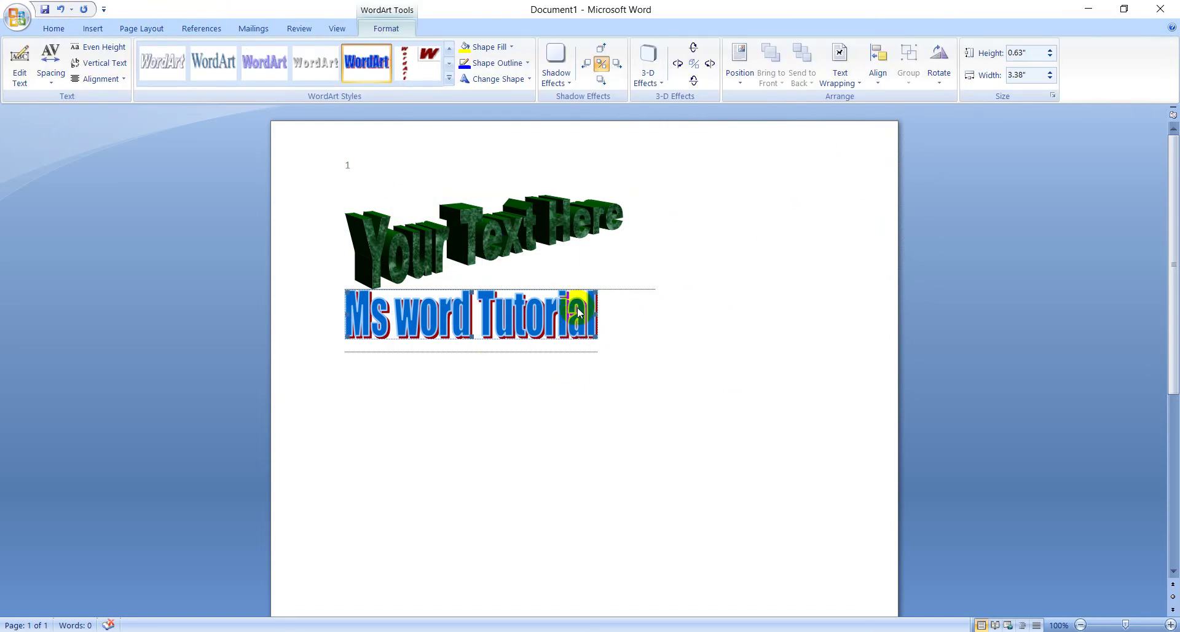
click(545, 329)
Shrink the green "Your Text Here" WordArt to about 3.54" wide and 0.67" high.
click(558, 221)
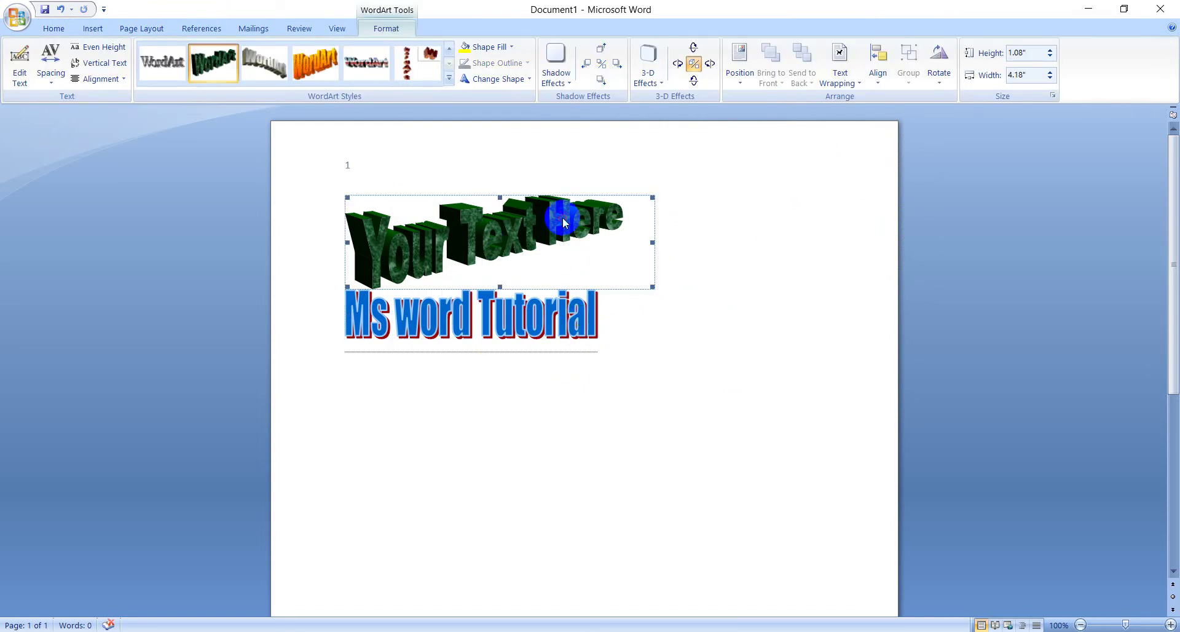
click(559, 240)
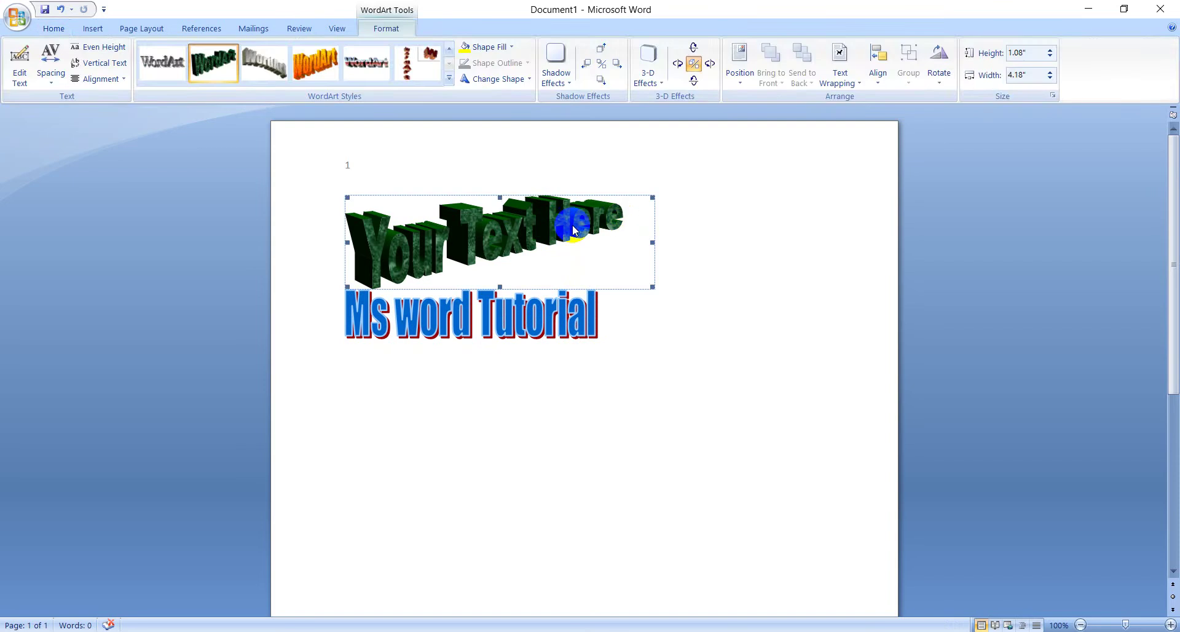
click(645, 250)
click(553, 231)
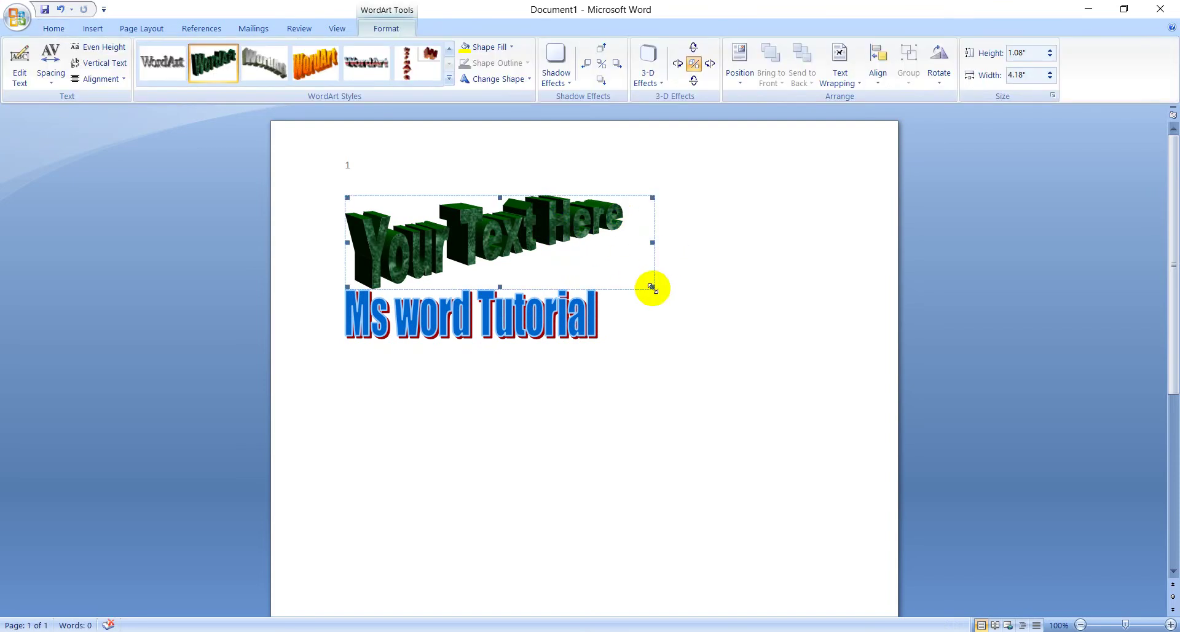
drag(652, 287, 611, 255)
click(451, 225)
click(545, 215)
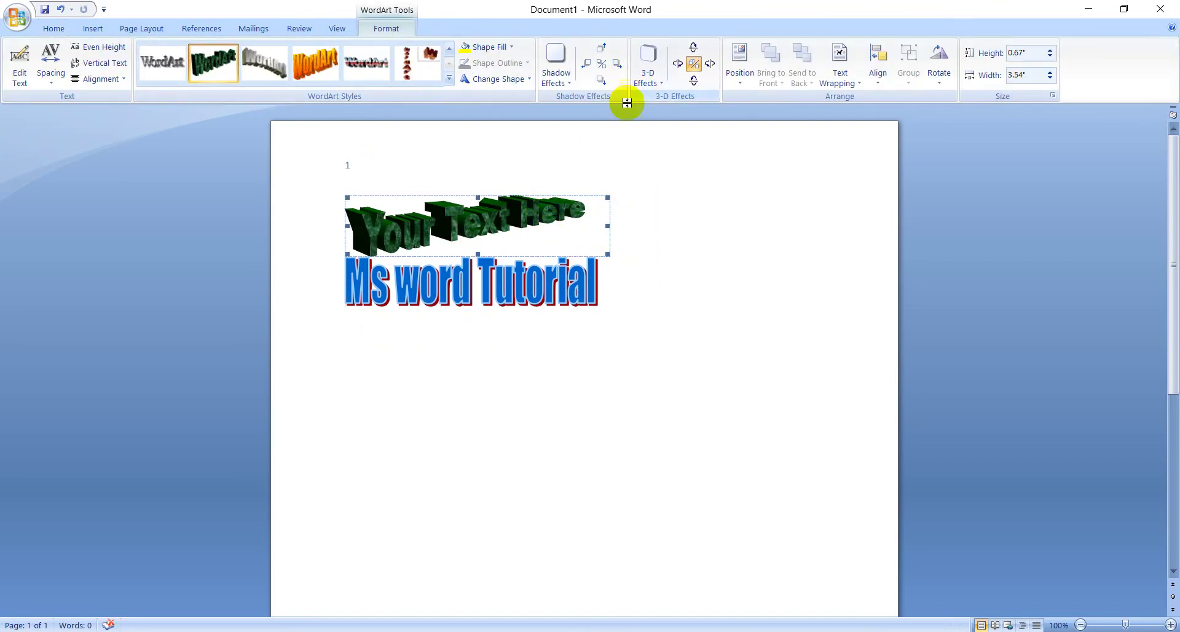
Try the four Parallel 3-D effects, including the wireframe one, in turn on the green WordArt.
click(648, 64)
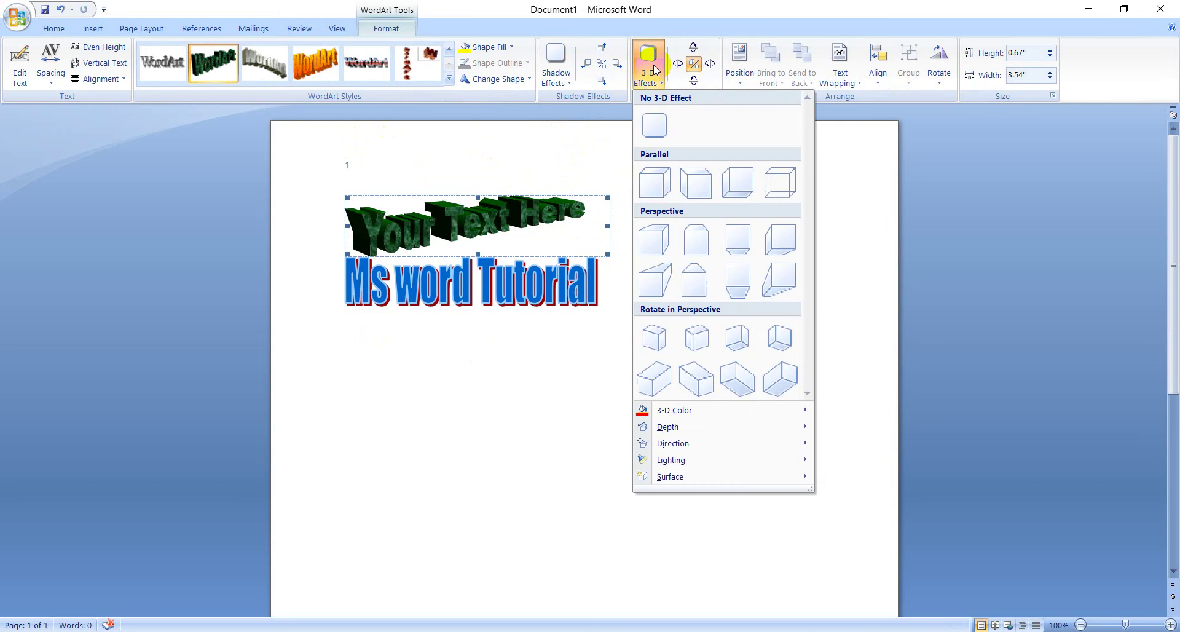
click(653, 192)
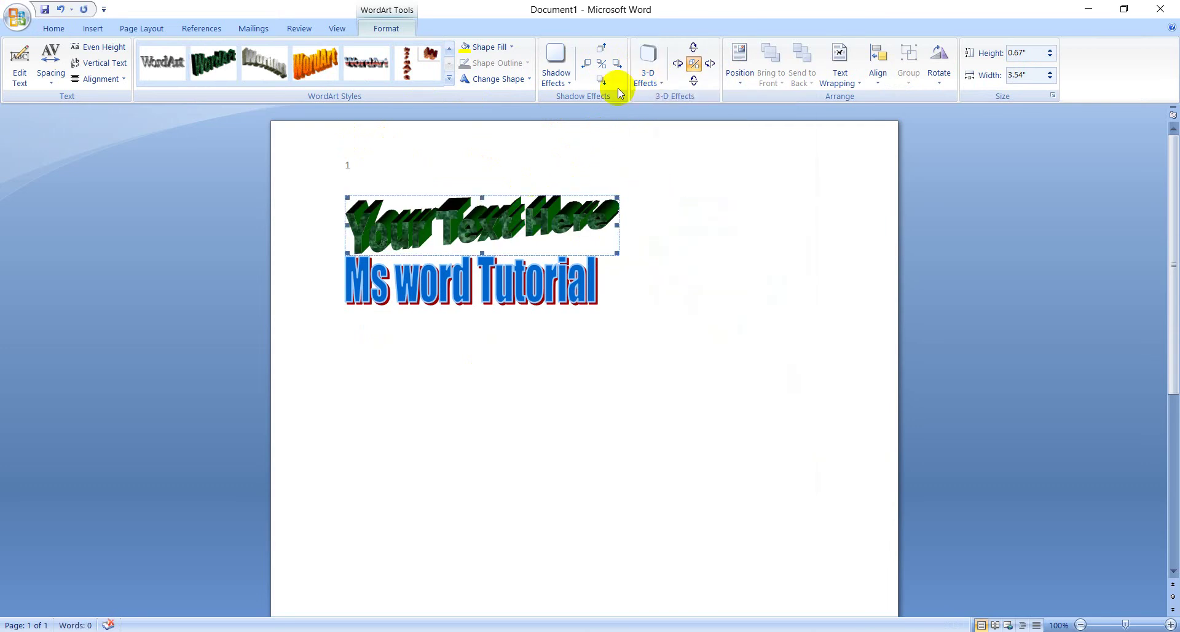
click(649, 64)
click(690, 175)
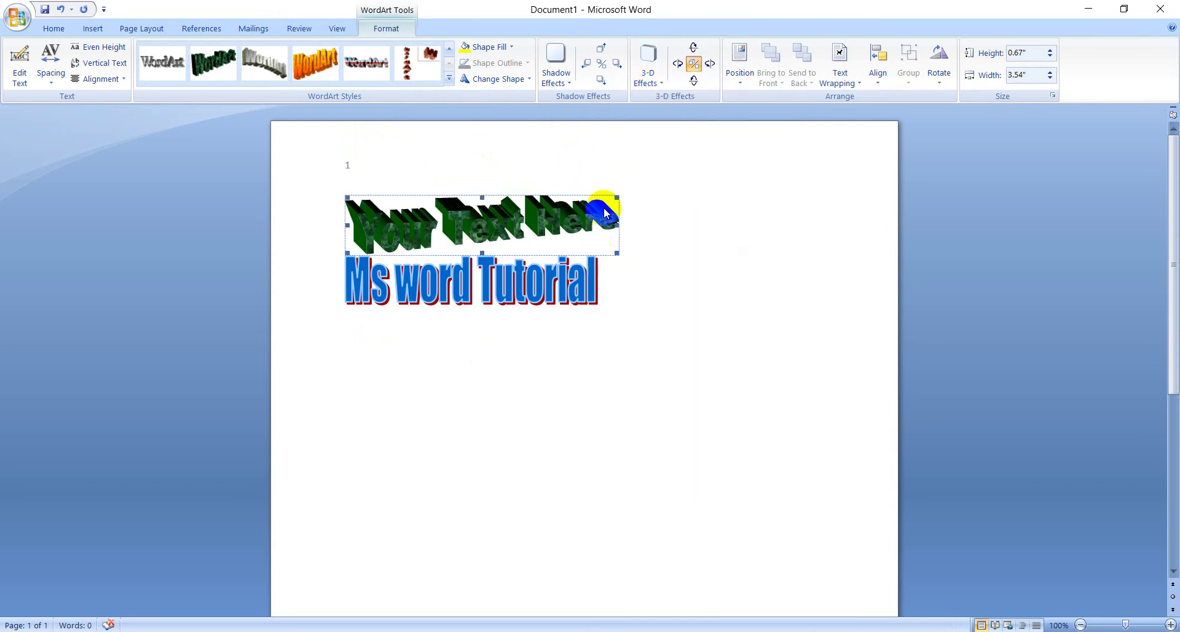
click(647, 61)
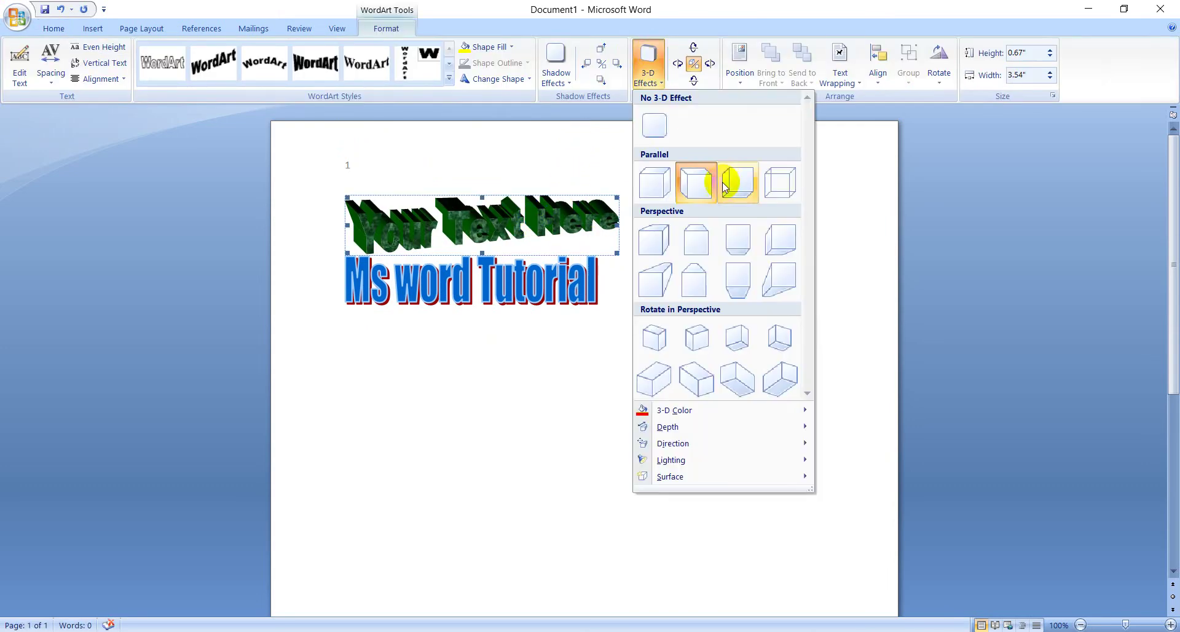
click(737, 183)
click(650, 58)
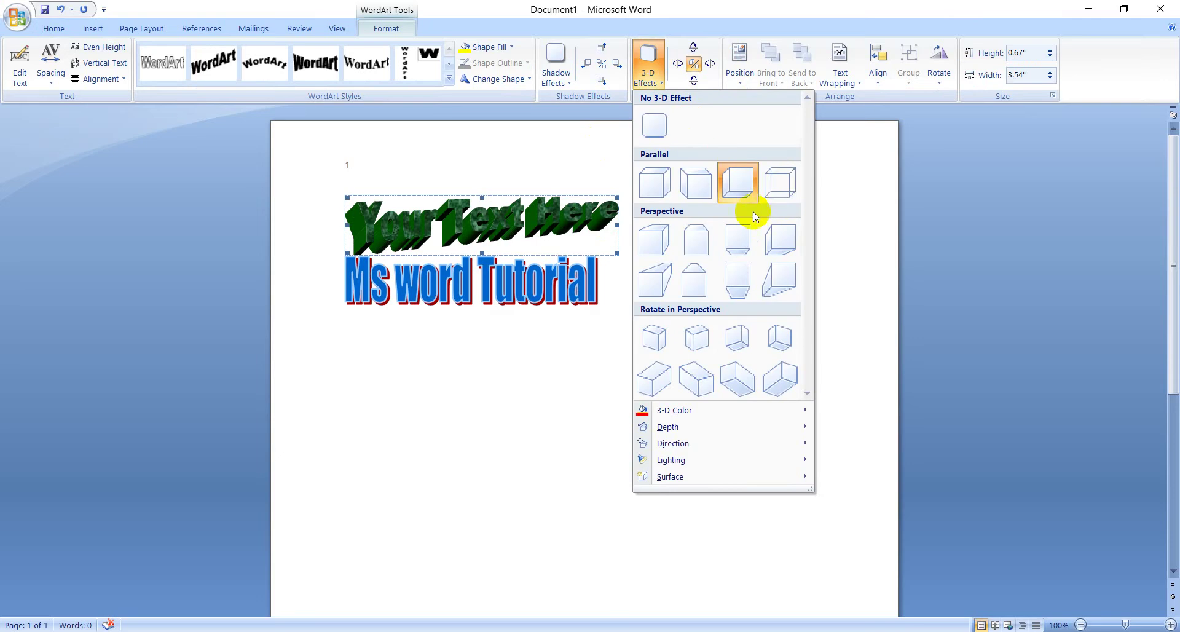
click(774, 183)
Apply the Perspective 3-D effect in the second row that recedes straight up to a central point to the "Your Text Here" WordArt.
click(656, 60)
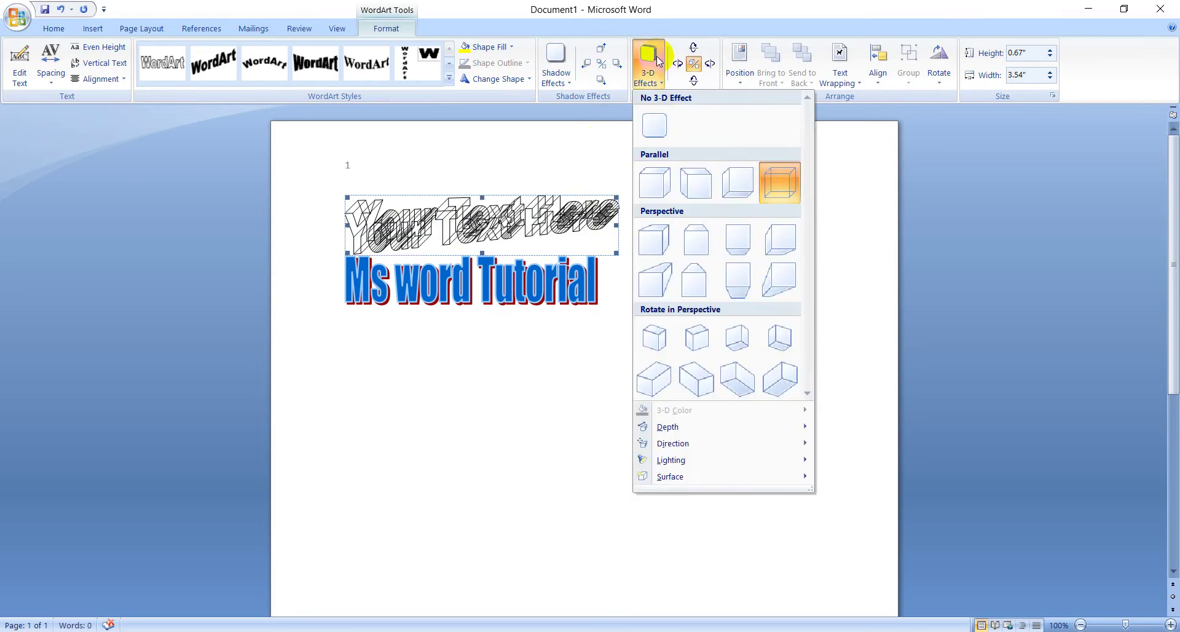
click(685, 277)
click(648, 61)
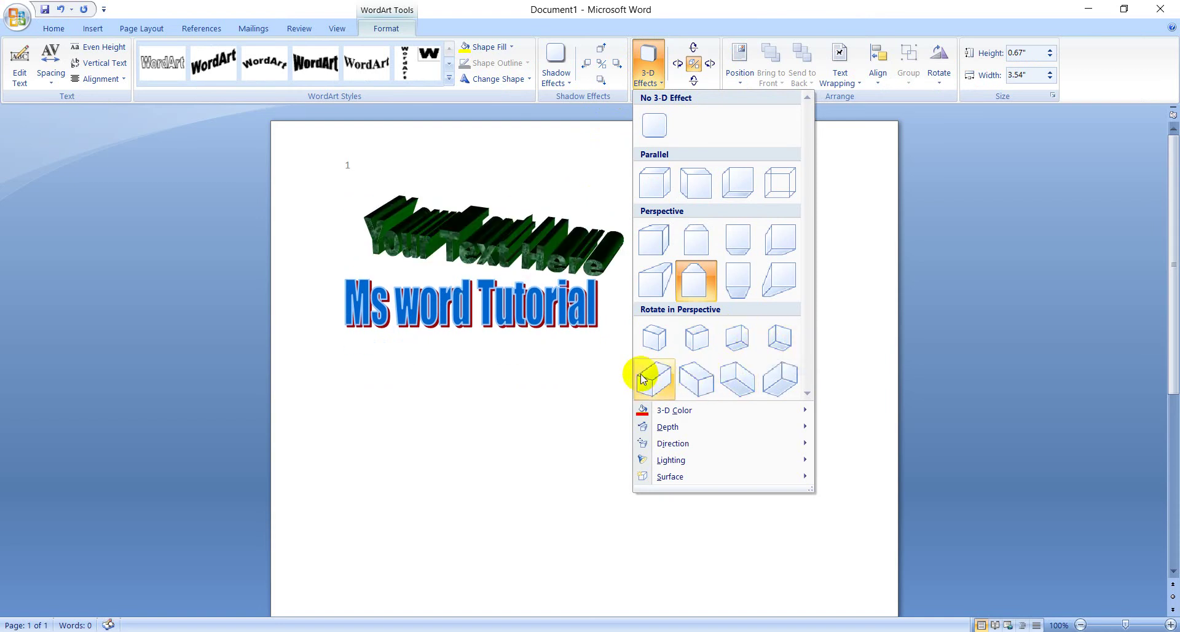
mouse_move(654, 424)
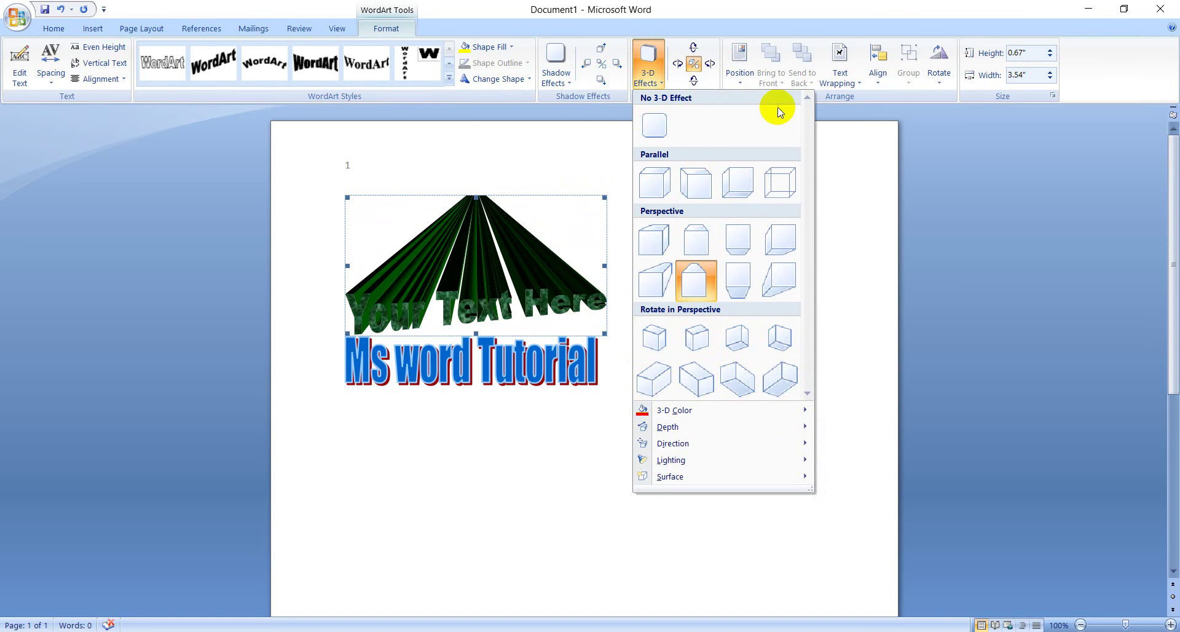
click(508, 150)
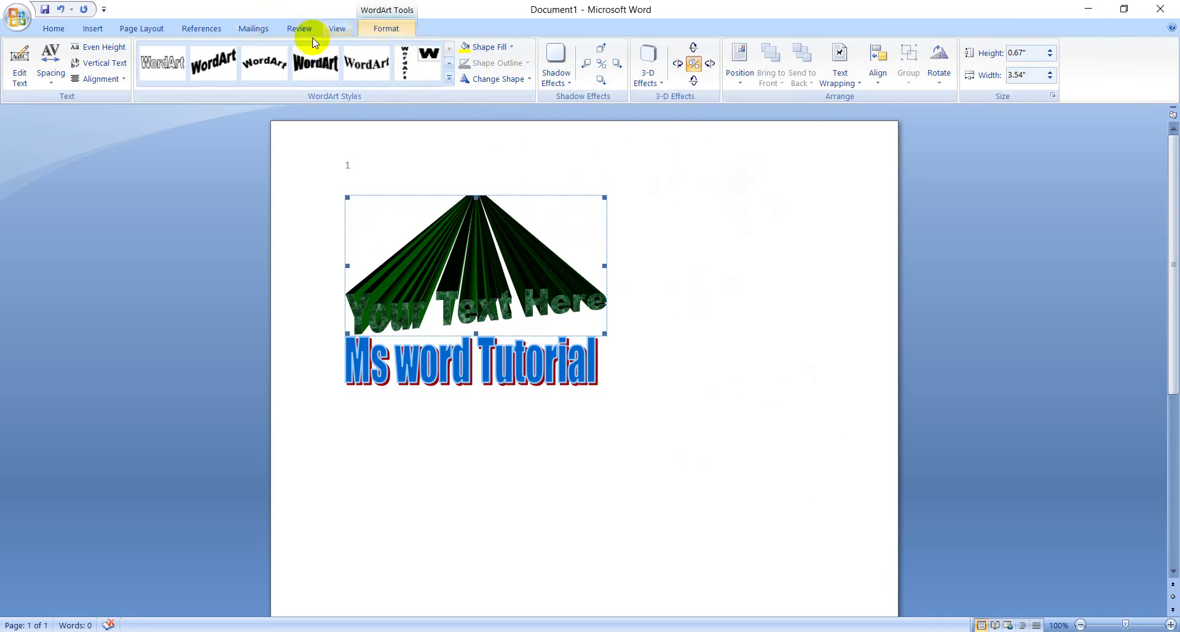
click(92, 28)
click(632, 55)
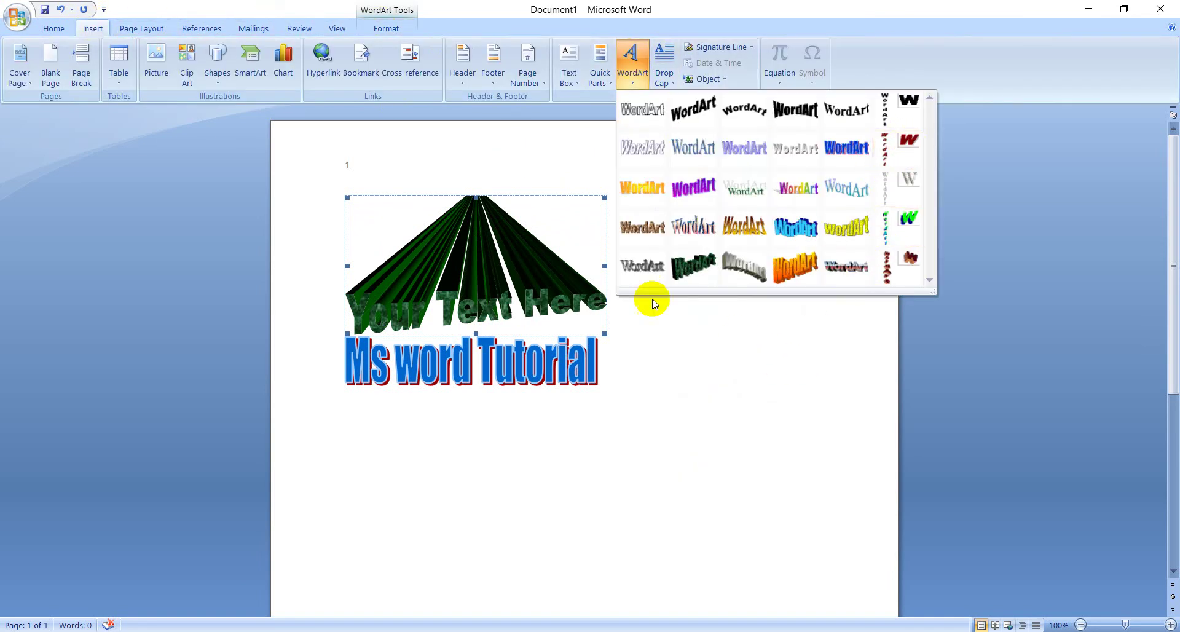
click(722, 336)
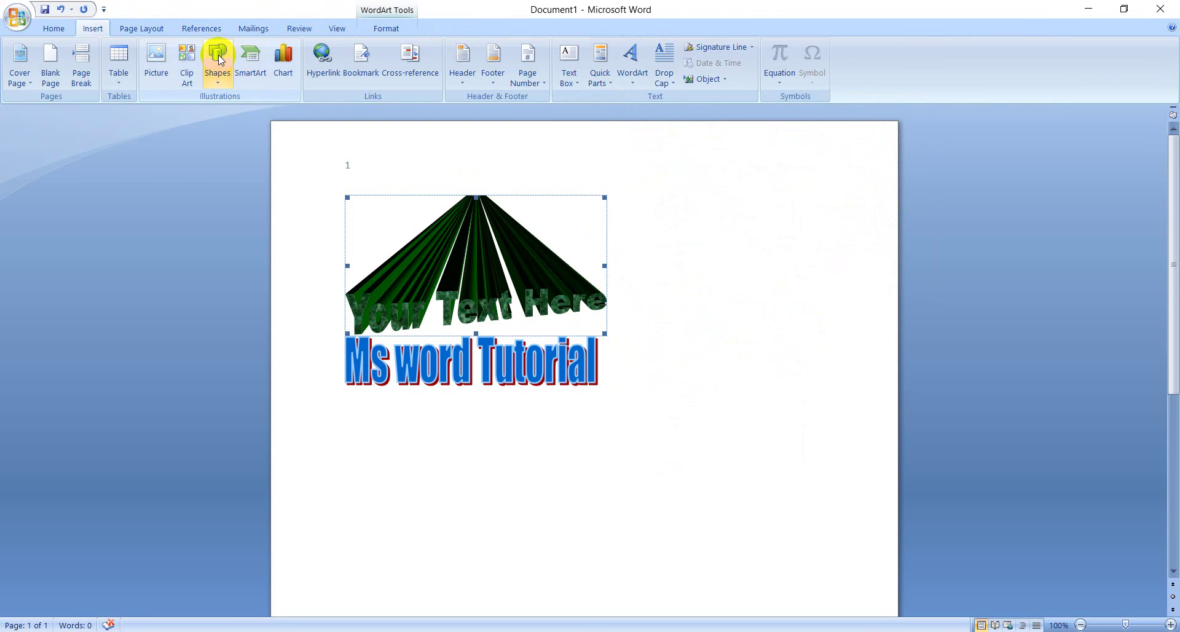